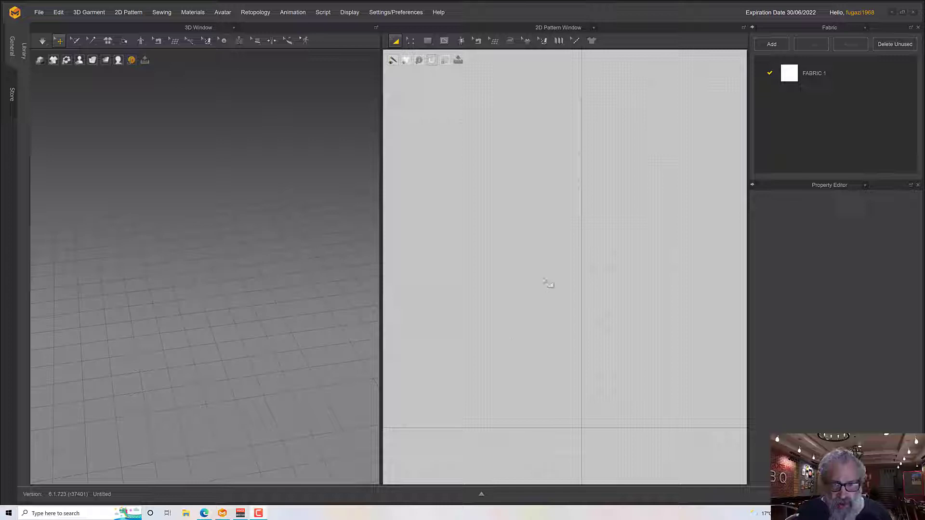
- Create a single rectangle pattern piece 500 mm wide and 500 mm high in the 2D pattern area
click(428, 42)
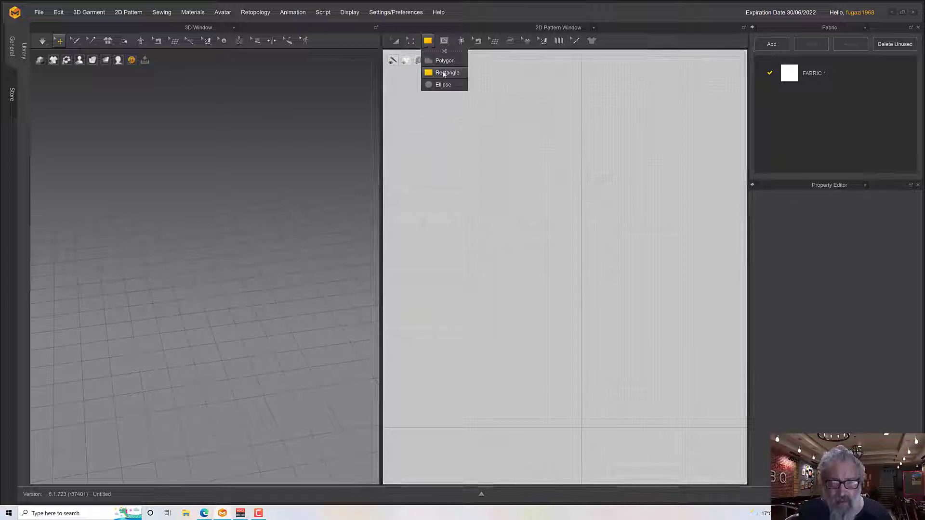
click(440, 60)
click(526, 344)
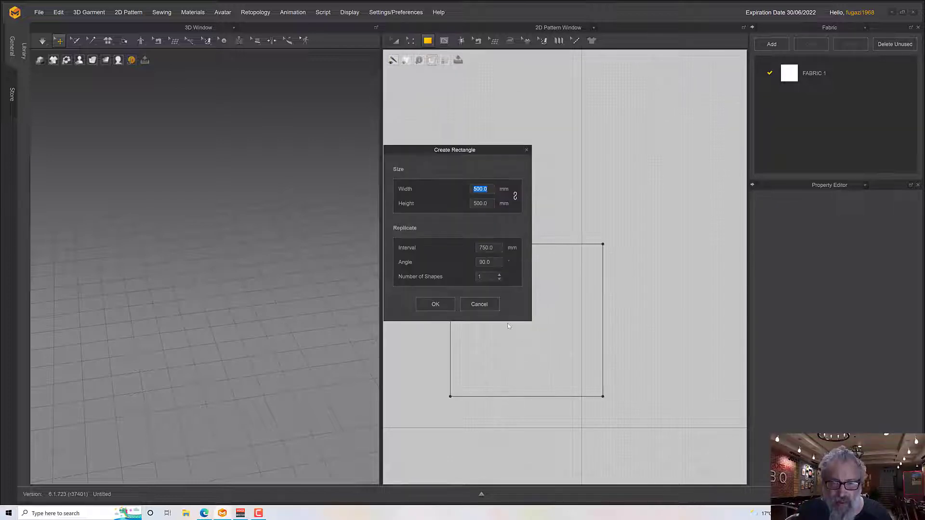
click(436, 304)
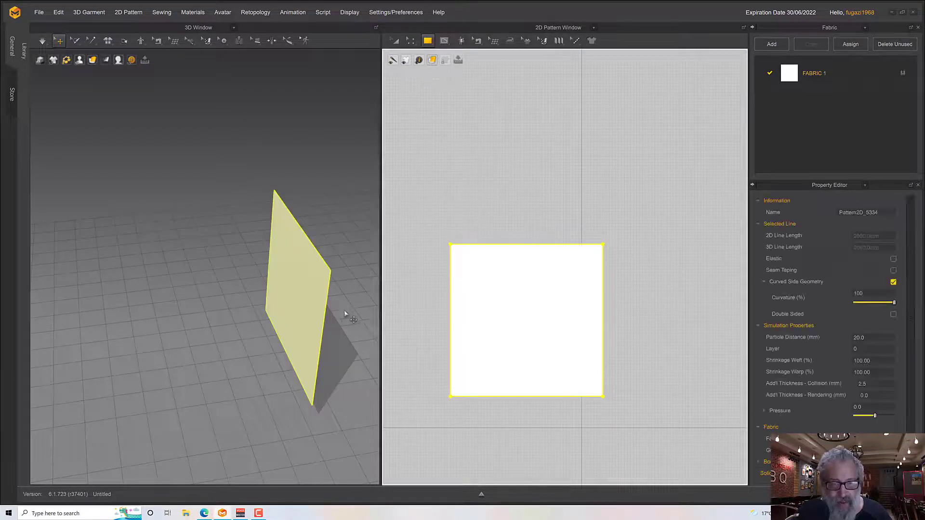
right_click(313, 275)
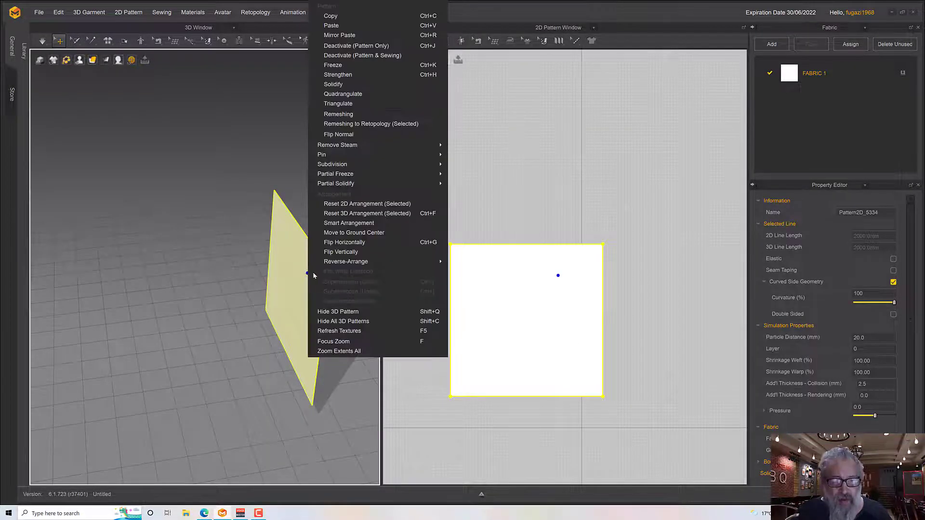
right_click(486, 287)
click(482, 259)
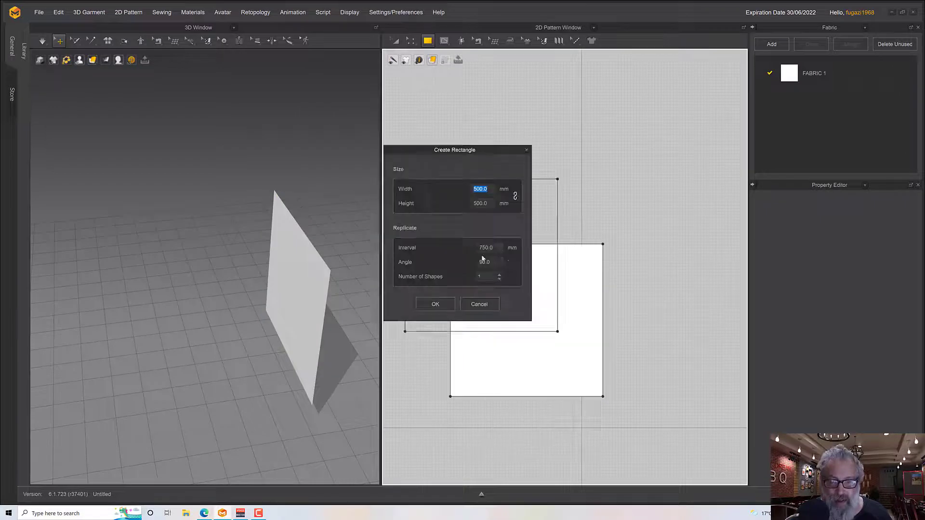
click(477, 305)
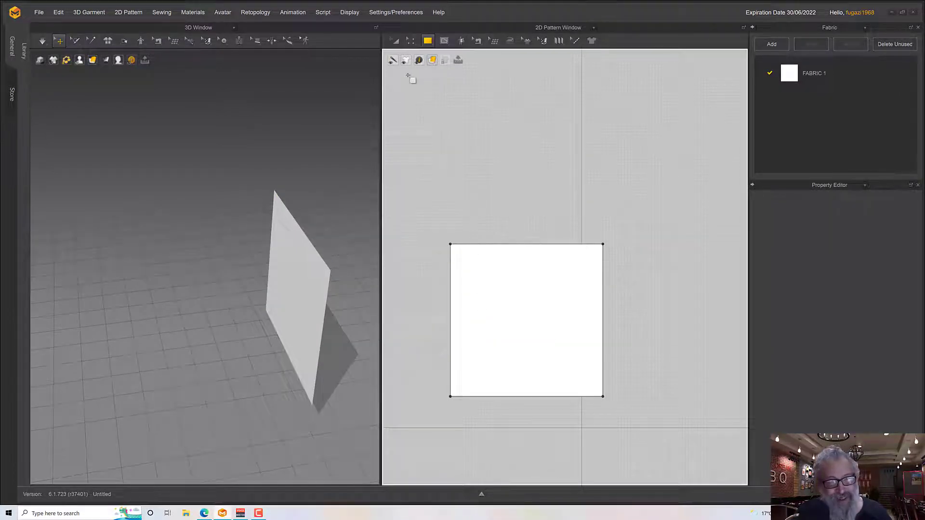
- Copy the square pattern piece and place a mirror-pasted duplicate directly over the original
click(395, 41)
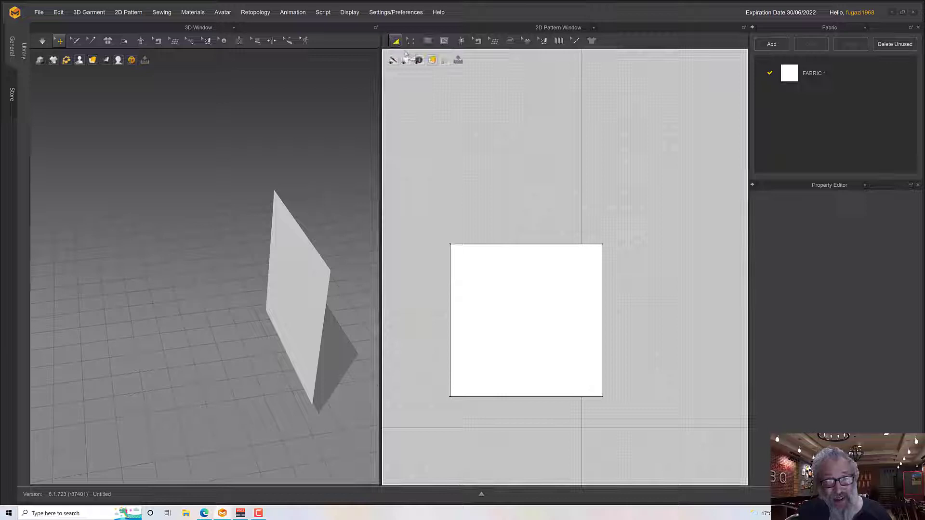
click(501, 288)
right_click(500, 287)
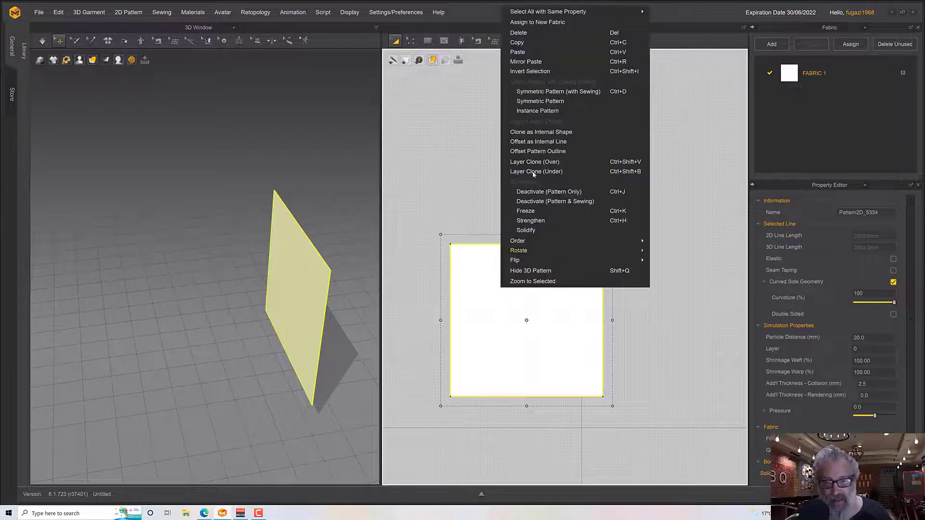
click(531, 47)
right_click(515, 221)
click(484, 260)
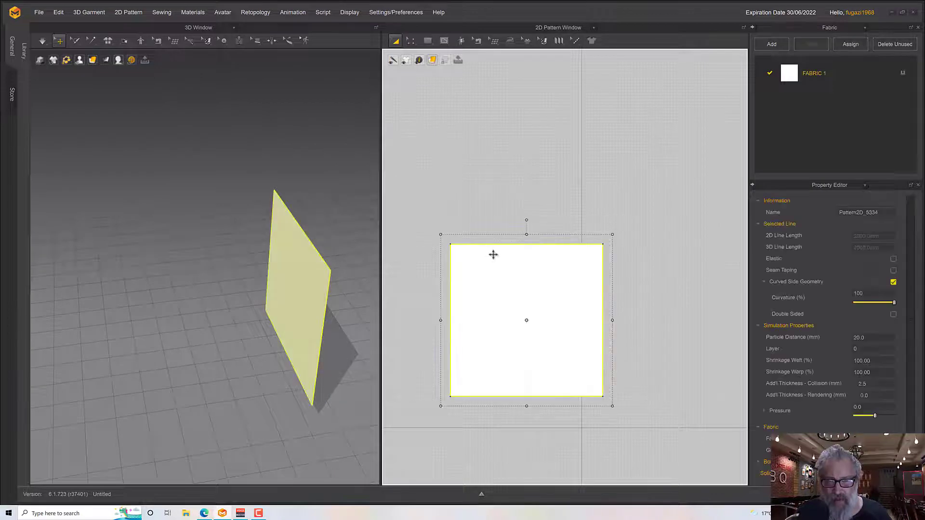
right_click(493, 254)
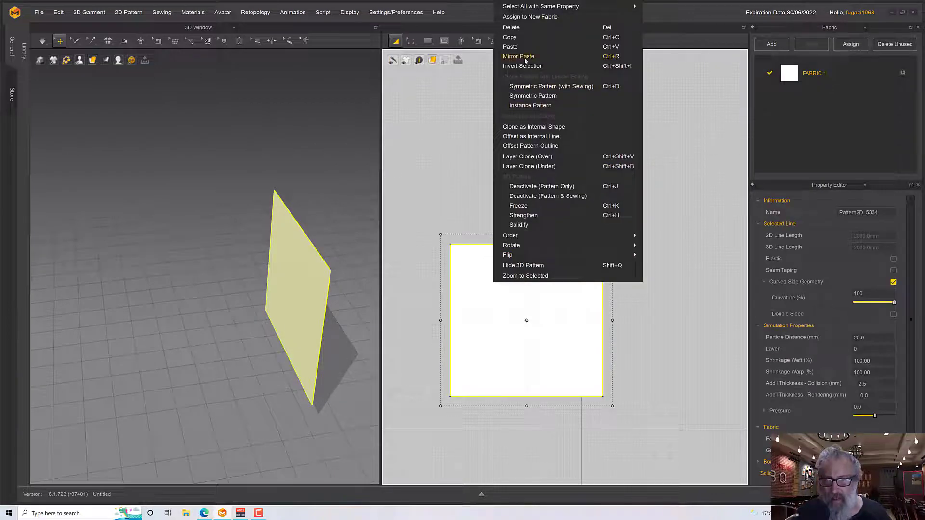
click(519, 57)
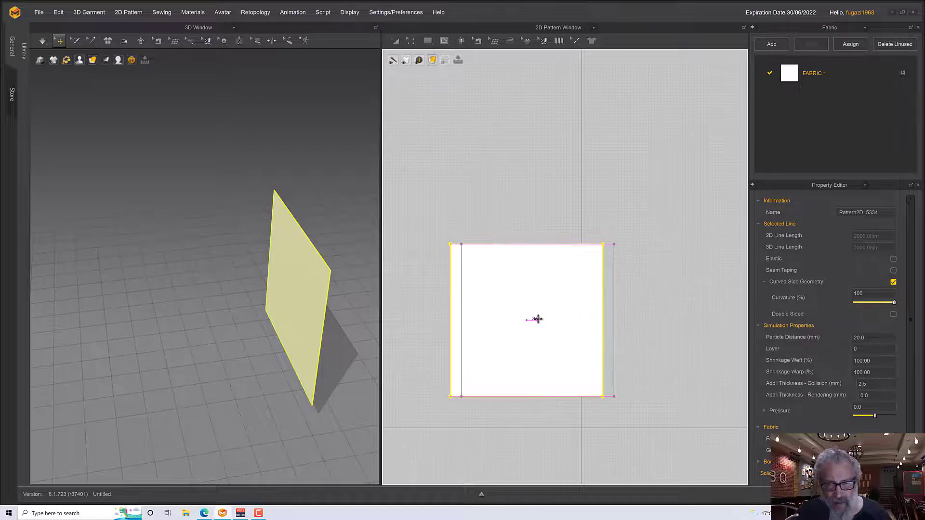
click(530, 319)
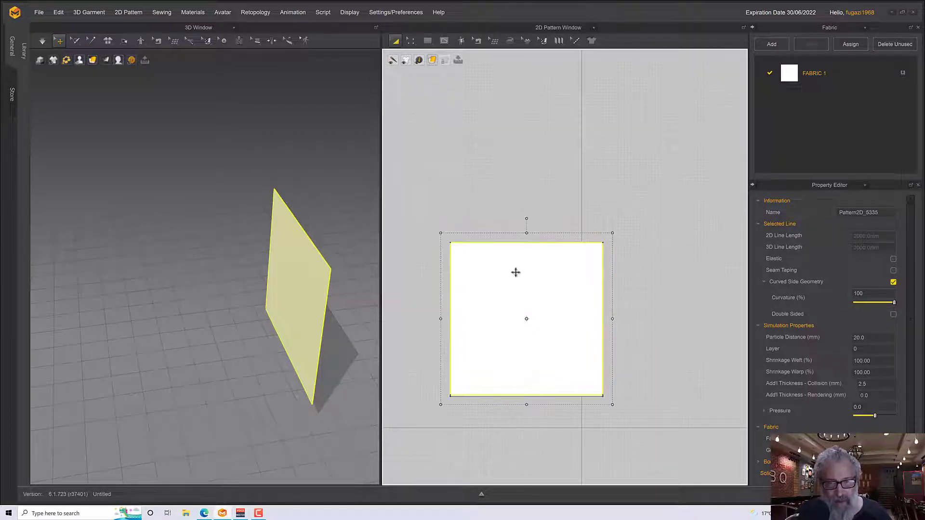
- Move the duplicate beside the original in the 2D layout and pull it away parallel to the original in 3D
drag(505, 289, 665, 288)
mouse_move(304, 324)
right_down()
mouse_move(287, 324)
mouse_move(292, 332)
mouse_move(328, 308)
mouse_move(264, 314)
mouse_move(277, 299)
mouse_move(304, 300)
mouse_move(319, 319)
mouse_move(330, 319)
mouse_move(293, 314)
right_up()
click(239, 303)
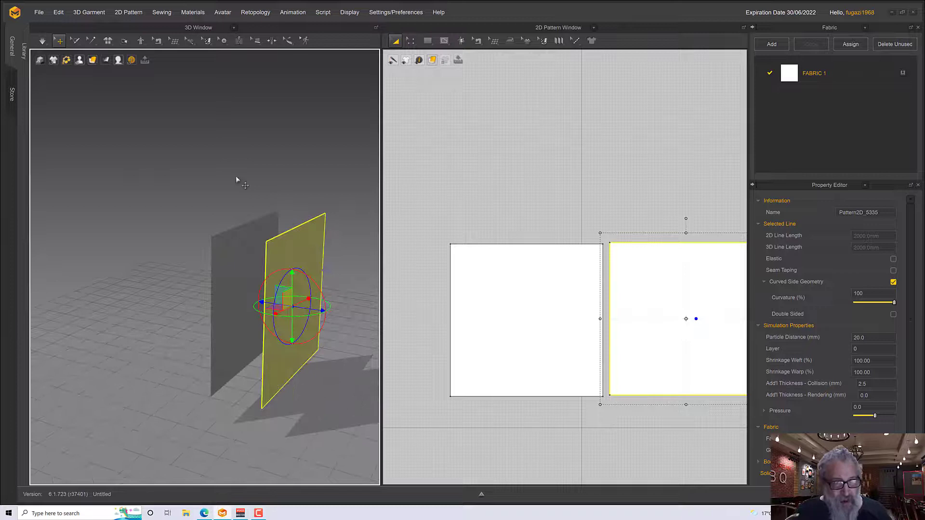
- Rotate the duplicate square about its vertical axis in 3D so that its front side faces outward
mouse_move(96, 59)
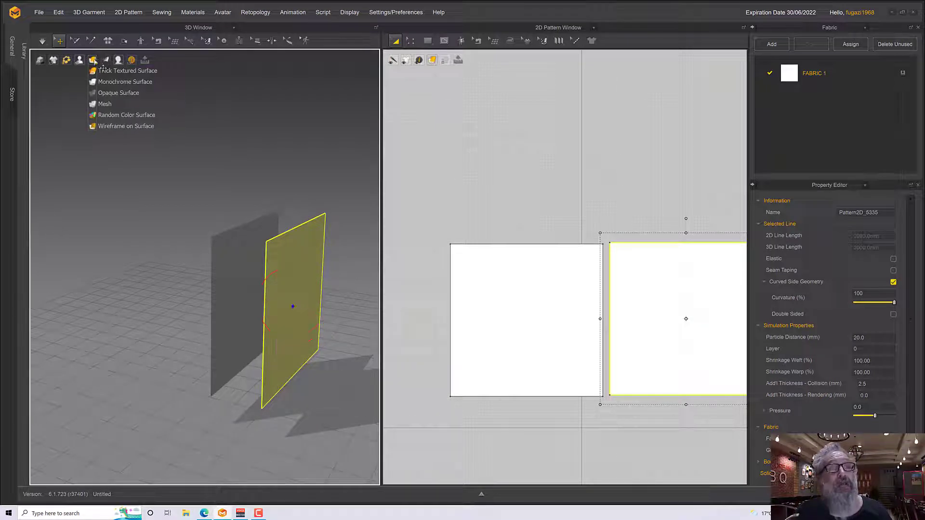
click(103, 71)
mouse_move(213, 245)
right_down()
mouse_move(237, 240)
mouse_move(215, 236)
right_up()
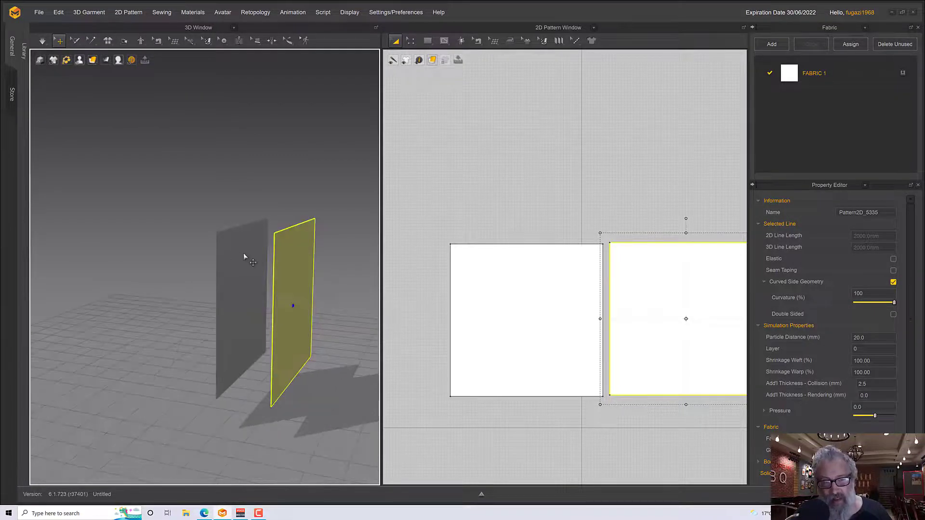
click(341, 213)
mouse_move(320, 211)
right_down()
mouse_move(355, 213)
mouse_move(323, 214)
right_up()
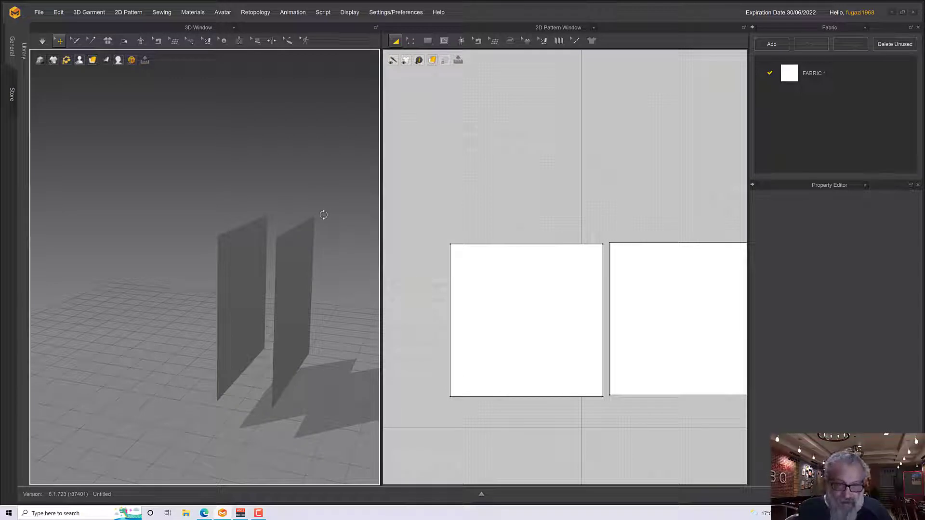
click(280, 286)
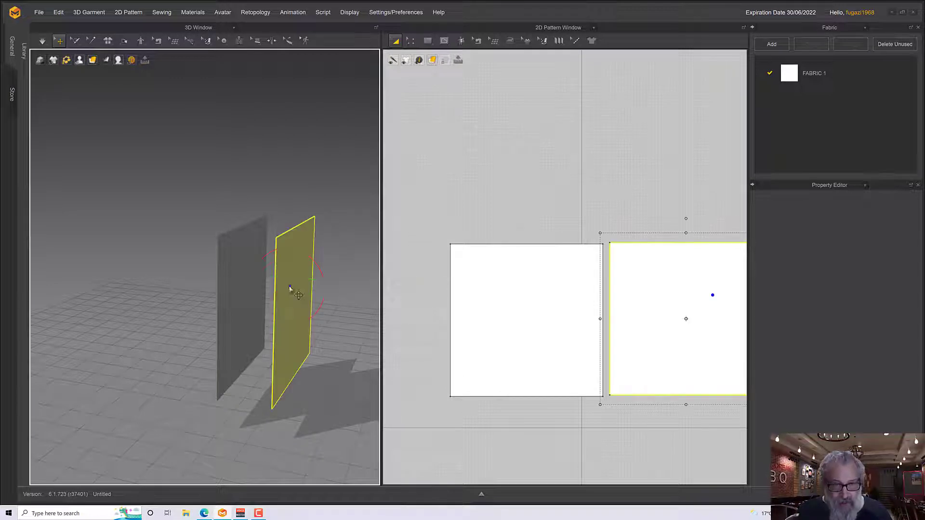
right_drag(289, 289, 323, 318)
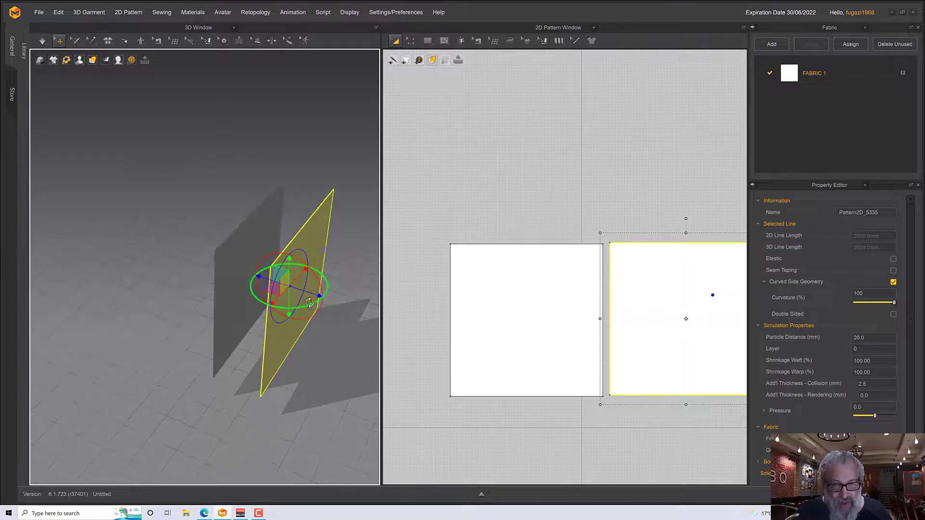
drag(310, 303, 277, 268)
right_drag(277, 266, 324, 272)
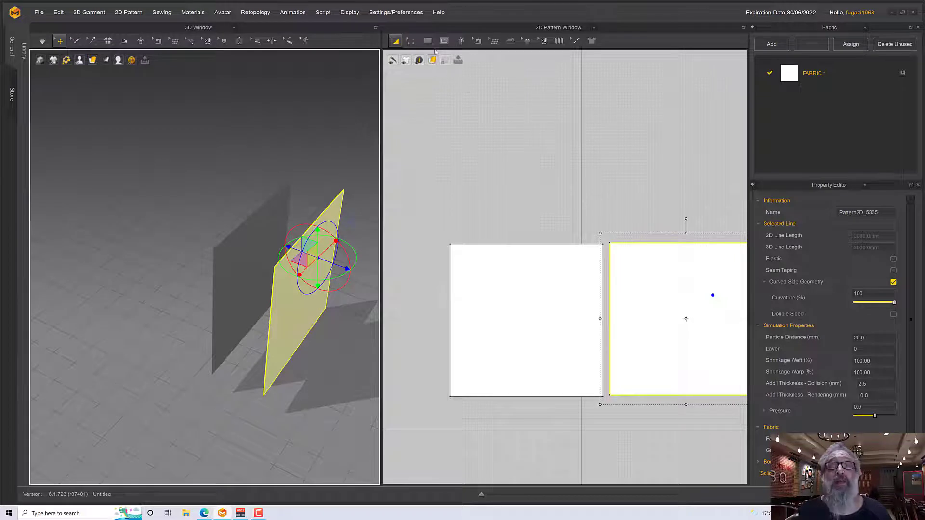
- Sew the two squares together with Segment Sewing along their adjoining vertical edges and along their outer vertical edges
click(479, 42)
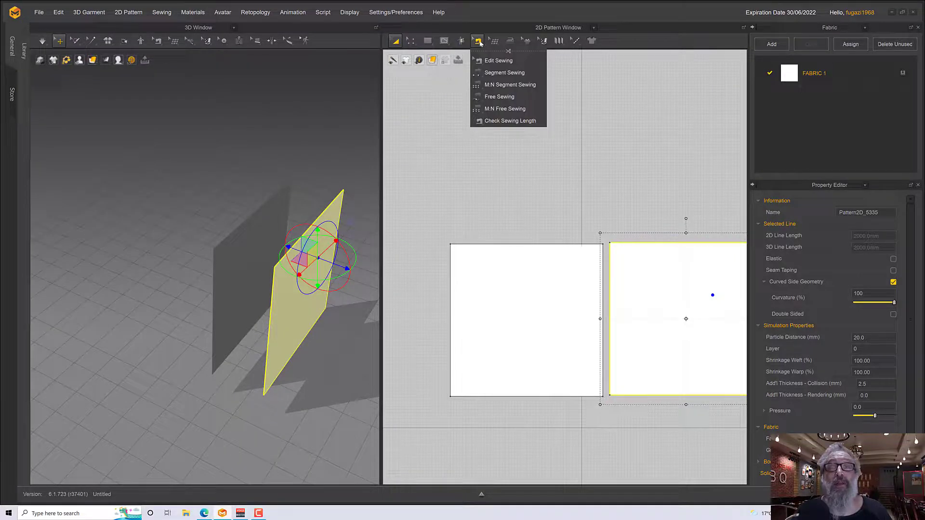
click(490, 73)
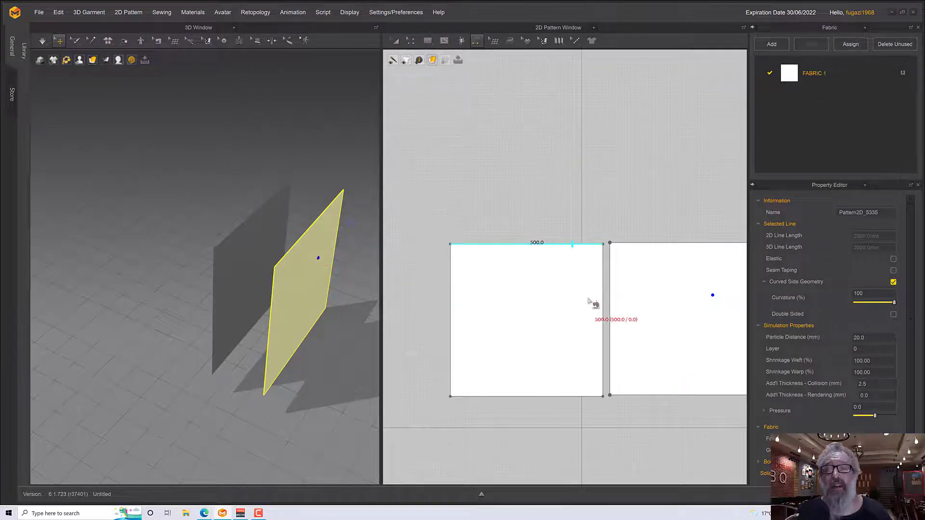
click(603, 274)
click(610, 273)
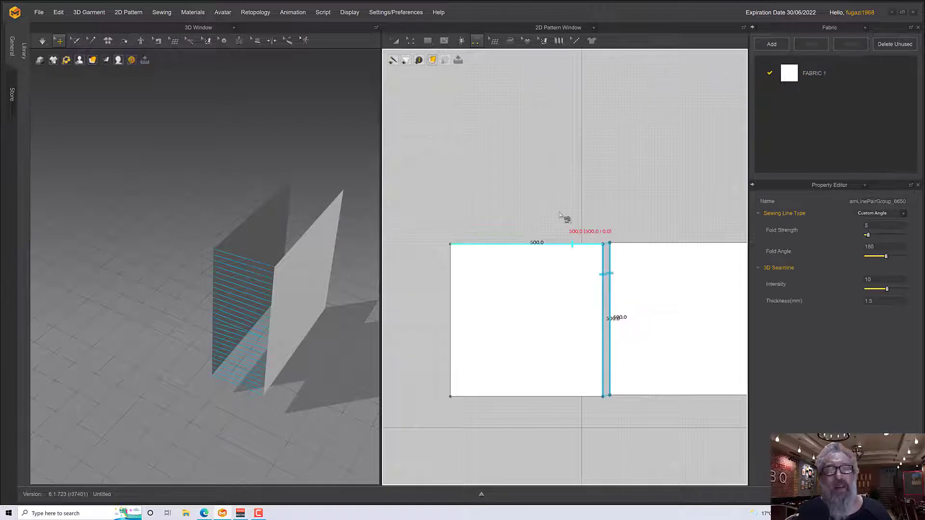
right_drag(563, 219, 491, 161)
scroll(510, 224, down, 2)
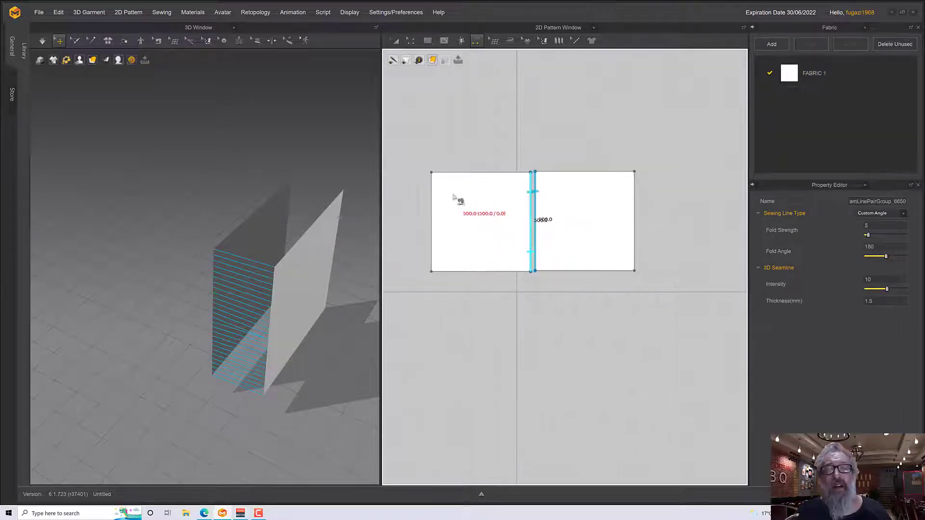
click(433, 200)
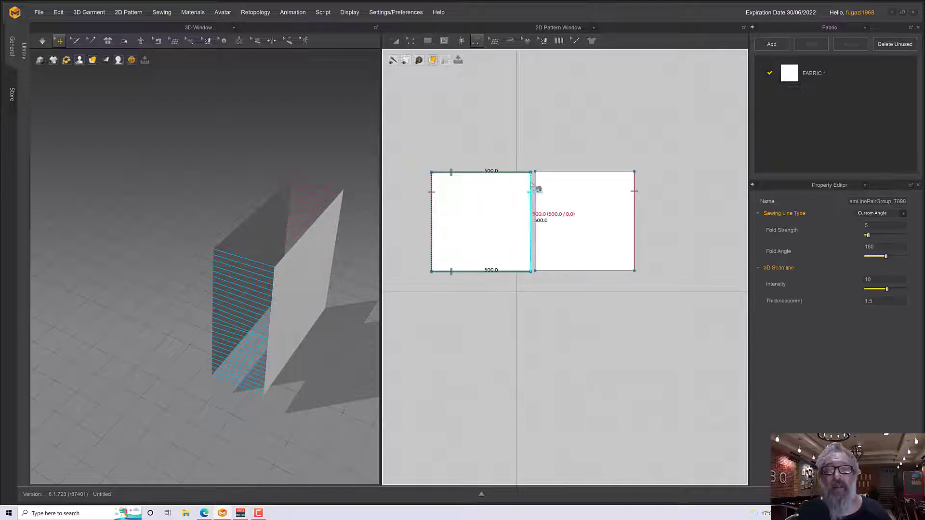
- Try sewing the top edge of a square to its own bottom edge, and remove the resulting seams
click(554, 173)
click(566, 271)
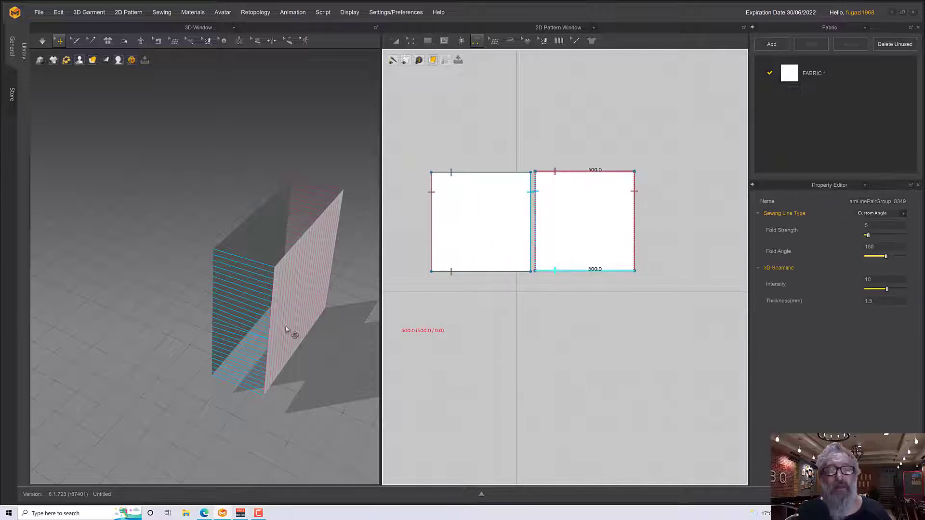
mouse_move(285, 329)
right_down()
mouse_move(322, 309)
mouse_move(291, 305)
mouse_move(291, 314)
right_up()
key(Escape)
click(291, 314)
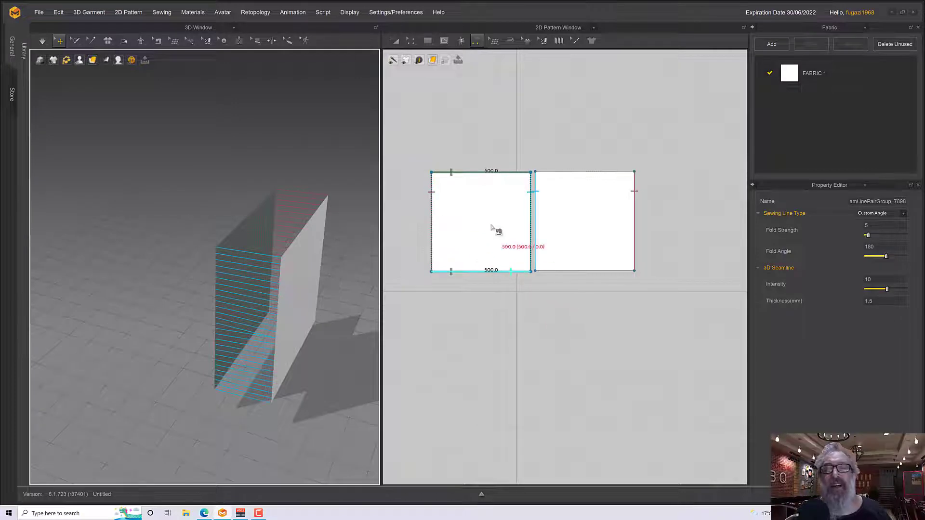
key(Escape)
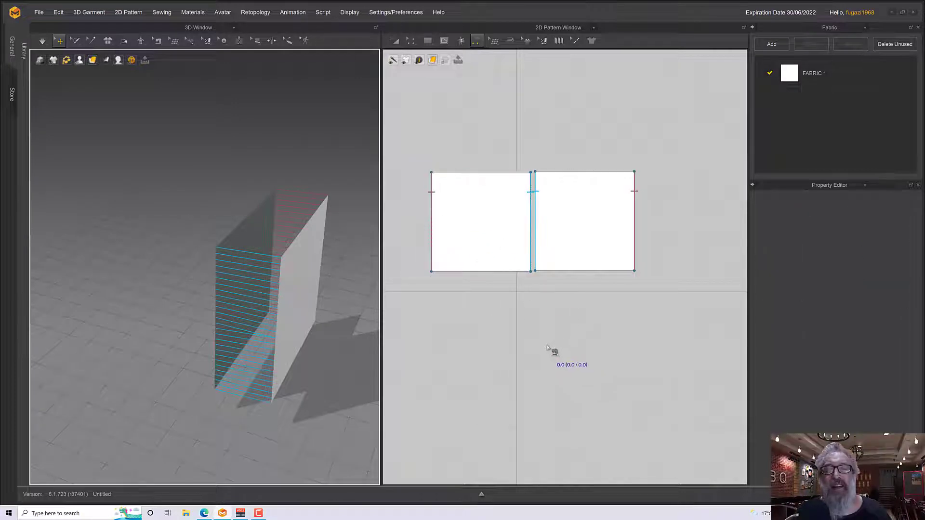
- Try sewing the squares' top edges to each other starting from the same end of both, and delete that seam
click(460, 173)
click(506, 250)
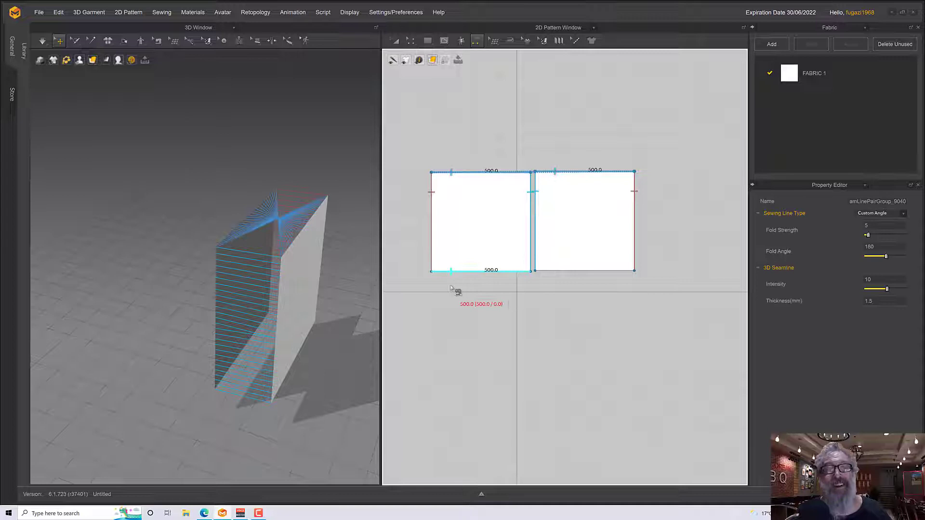
key(Delete)
- Sew the two top edges together and the two bottom edges together, starting from their outer ends so the seam lines run parallel
click(452, 174)
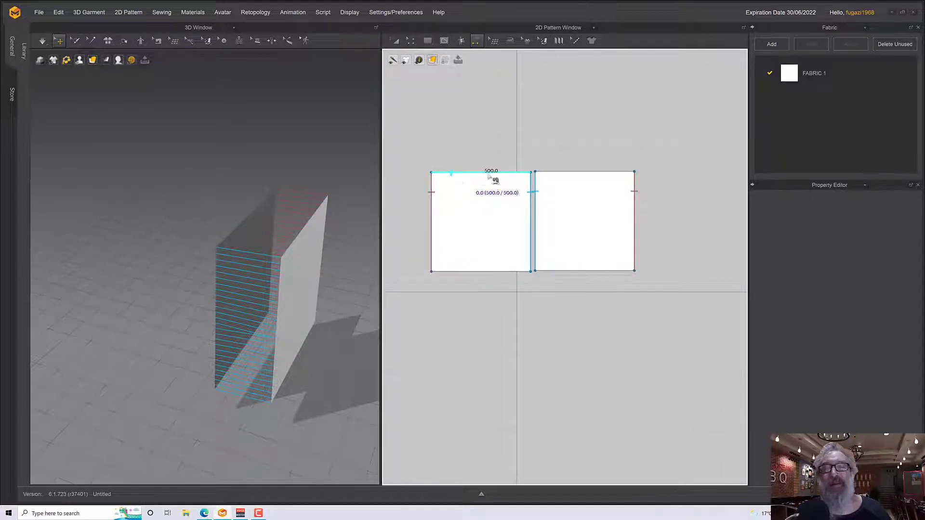
click(629, 174)
click(457, 271)
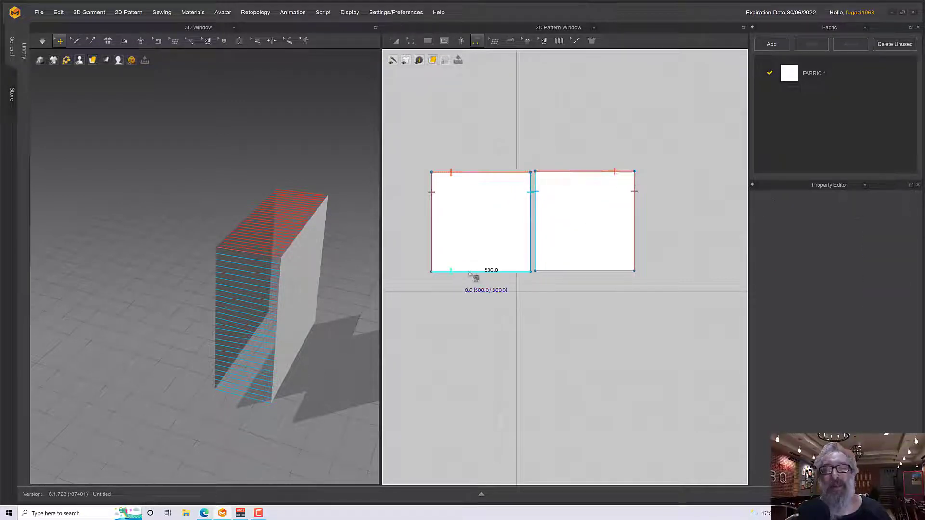
click(539, 296)
- Select both squares in 3D and rotate them together so they lie horizontally, one above the other
right_drag(289, 236, 248, 306)
click(293, 317)
click(247, 306)
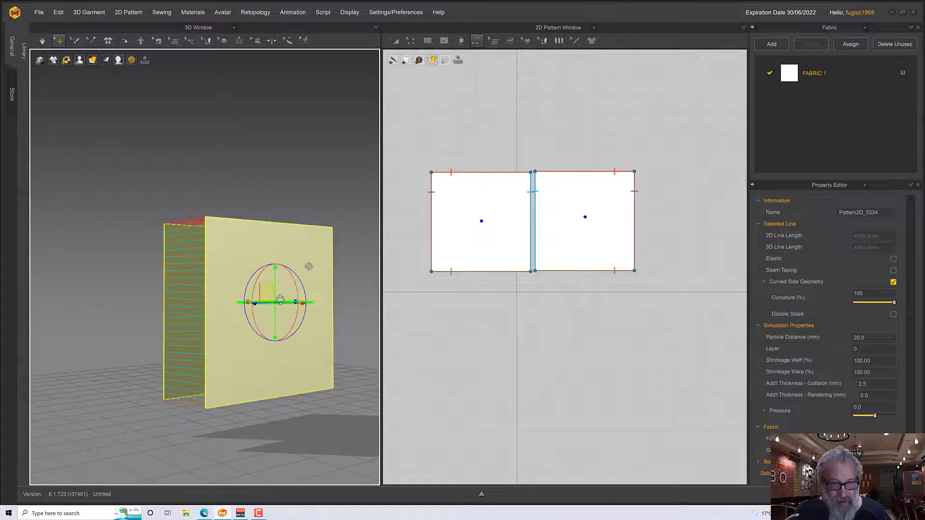
right_drag(306, 264, 301, 277)
drag(303, 279, 306, 332)
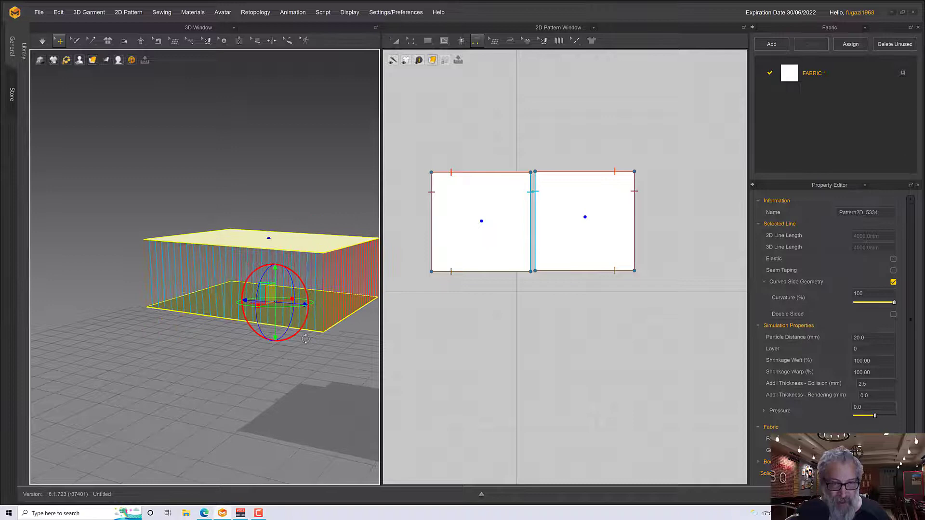
right_drag(313, 333, 328, 332)
- Lower the horizontal pair close to the ground and simulate it so the seams pull the two squares together
drag(277, 289, 271, 409)
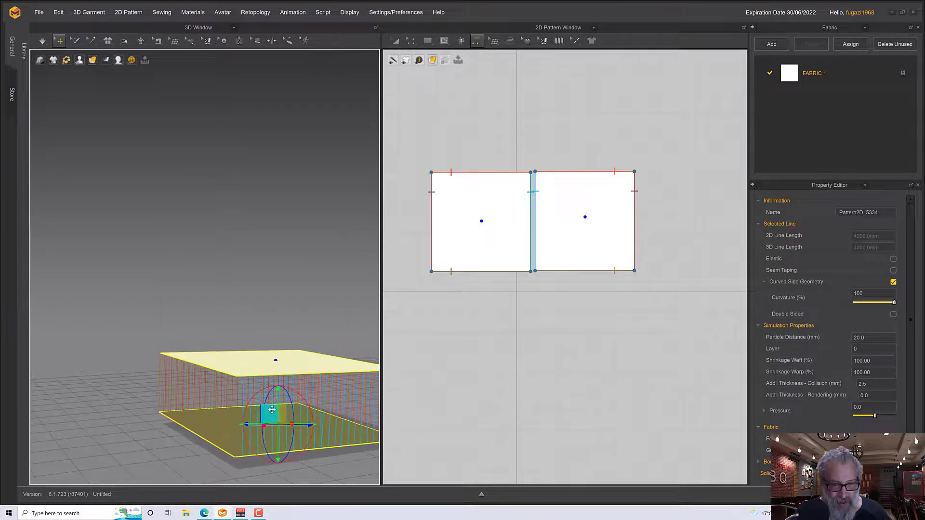
right_drag(271, 409, 258, 263)
key(space)
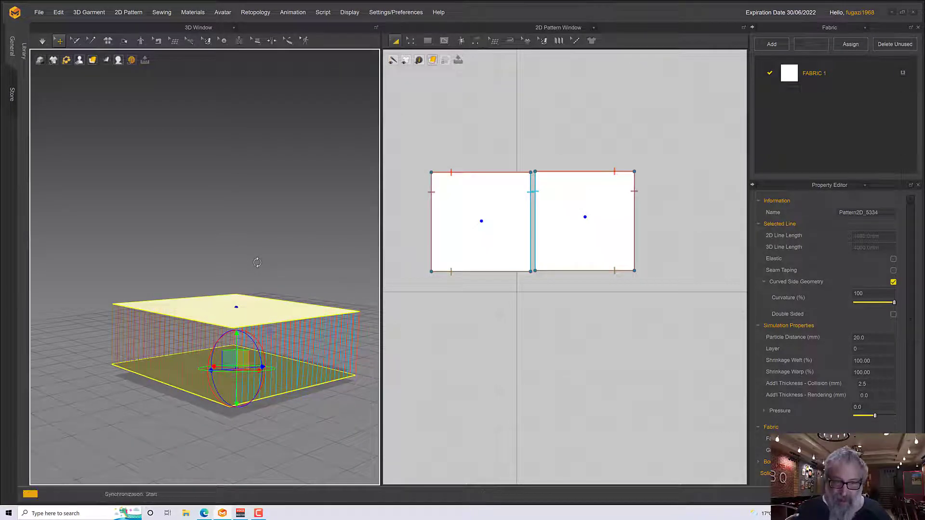
right_drag(257, 263, 273, 304)
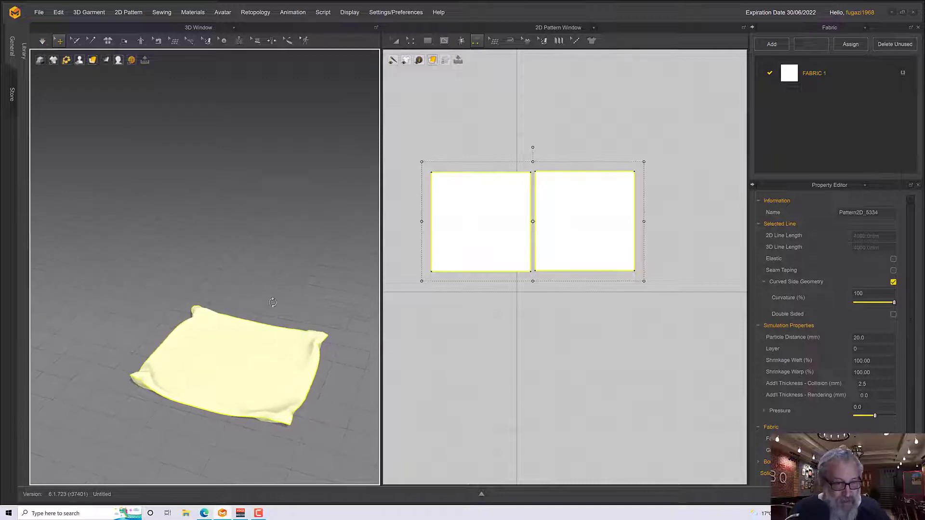
- Select both squares and set their pressure to 2 so the simulated cushion inflates
click(268, 288)
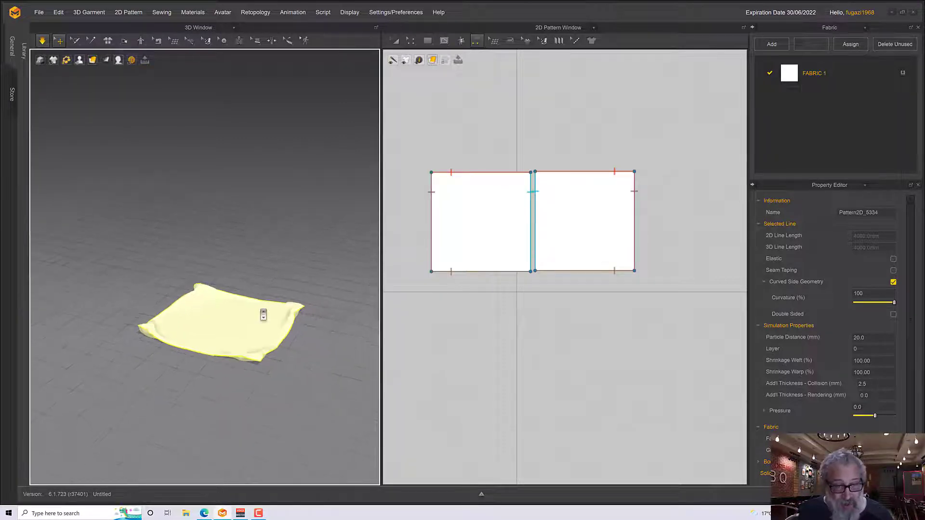
scroll(262, 310, up, 3)
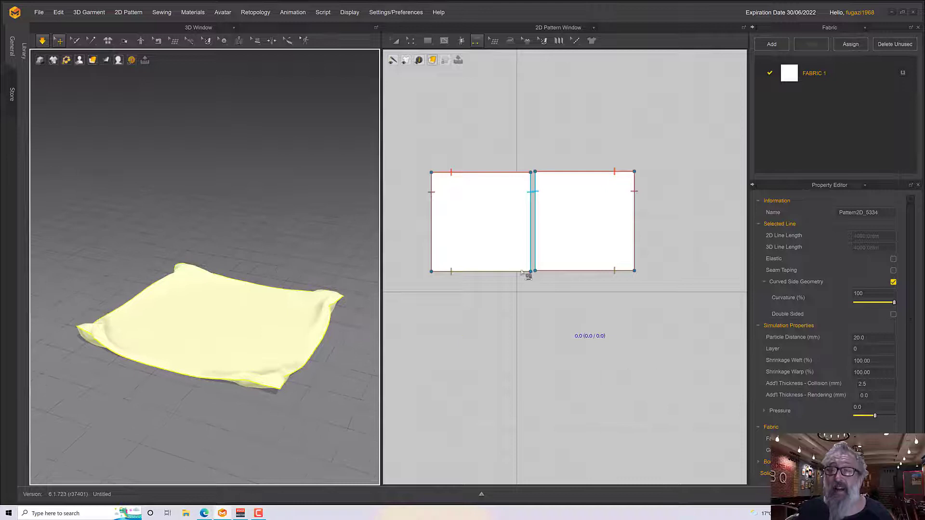
click(396, 40)
key(ctrl+a)
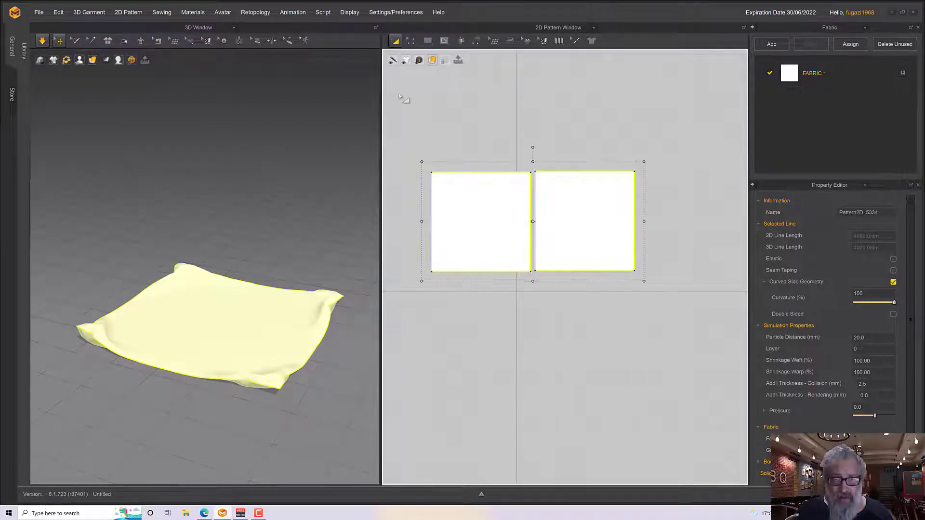
drag(402, 106, 656, 282)
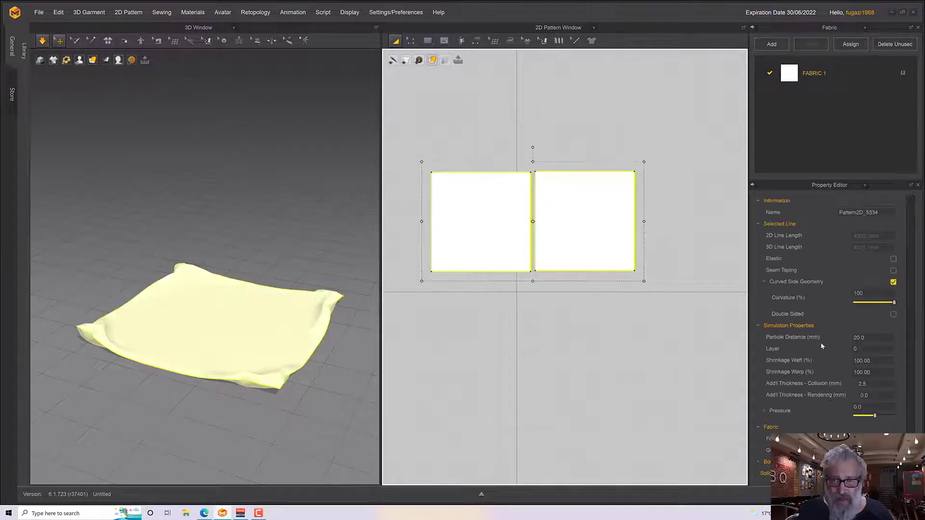
click(871, 407)
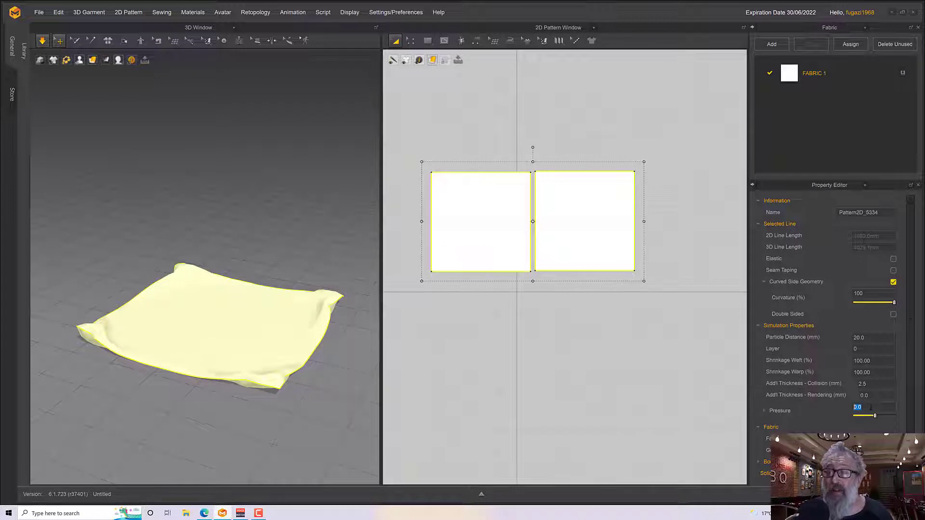
text(2)
key(Return)
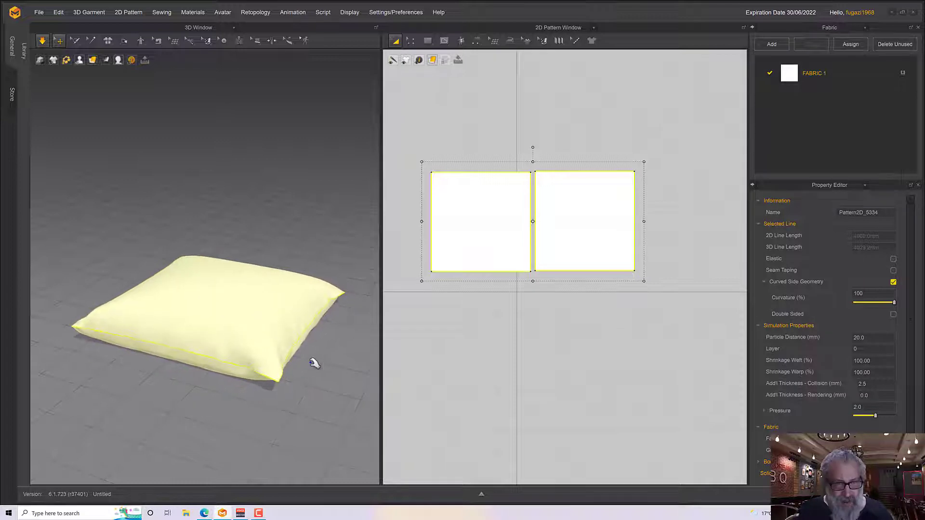
- Set the pressure of both squares to 3 to inflate the cushion further
mouse_move(314, 363)
right_down()
mouse_move(318, 347)
mouse_move(311, 359)
mouse_move(340, 355)
mouse_move(327, 371)
mouse_move(318, 350)
right_up()
key(space)
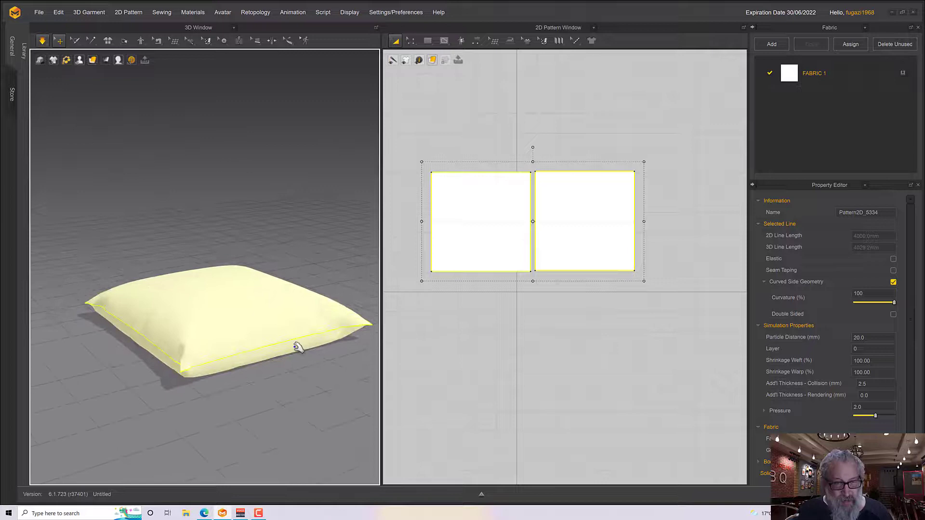
click(865, 405)
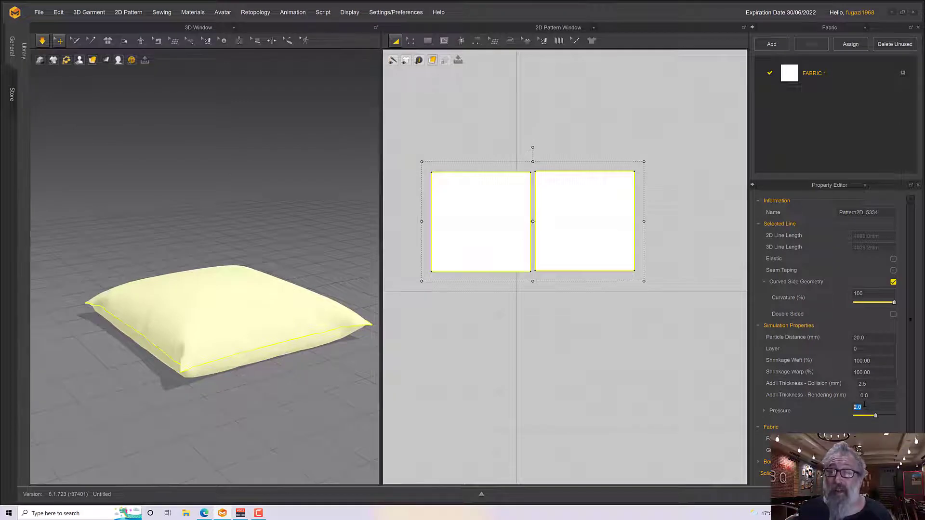
text(3.0)
key(Return)
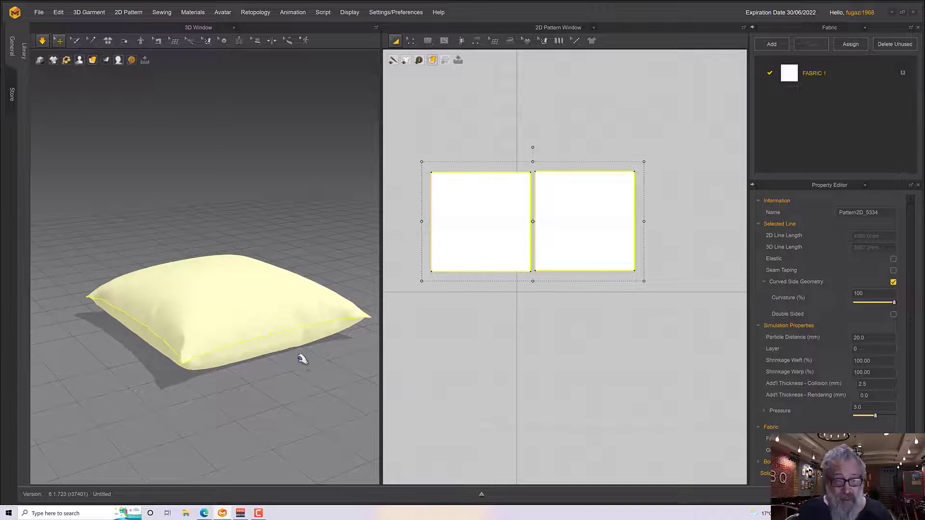
- Set the pressure of both squares to 4, let the cushion settle while checking its corners, and stop the simulation
right_drag(302, 359, 298, 337)
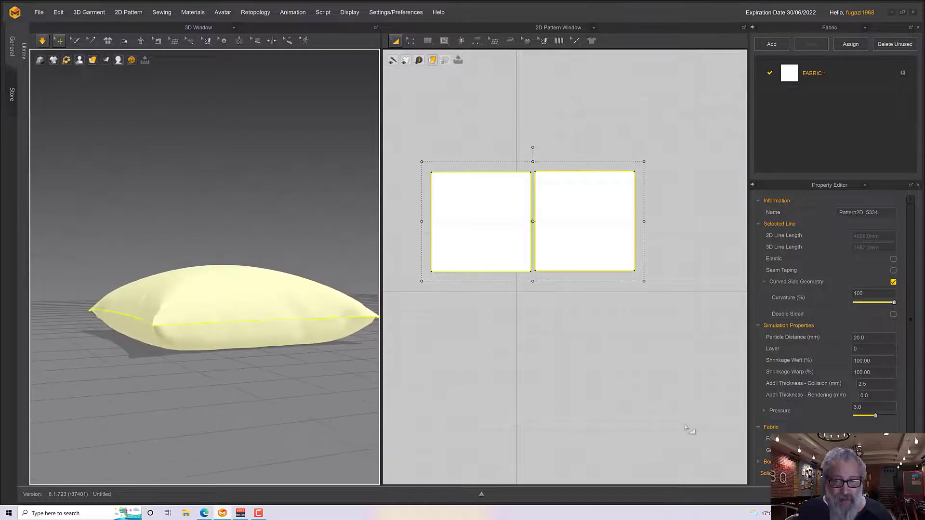
double_click(868, 407)
text(4)
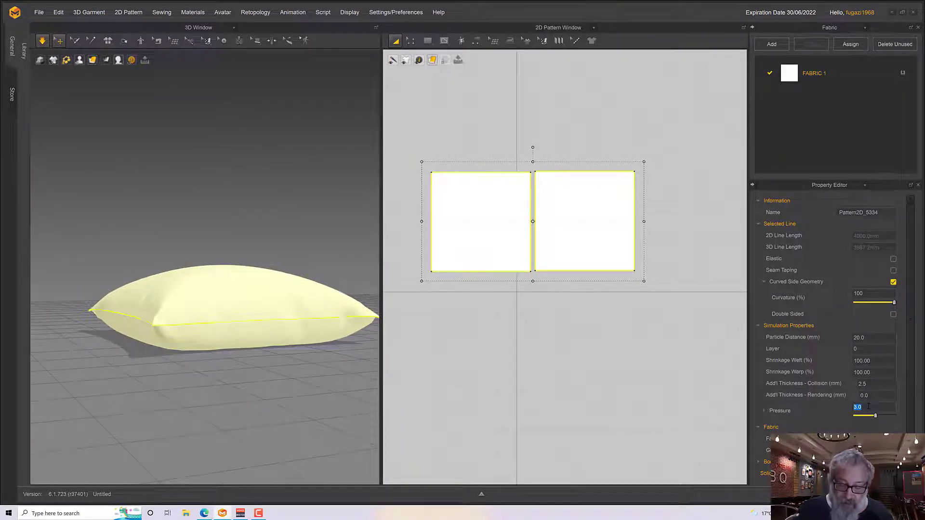
key(Return)
right_drag(220, 230, 304, 300)
key(space)
scroll(271, 337, up, 3)
scroll(270, 336, up, 2)
key(space)
key(space)
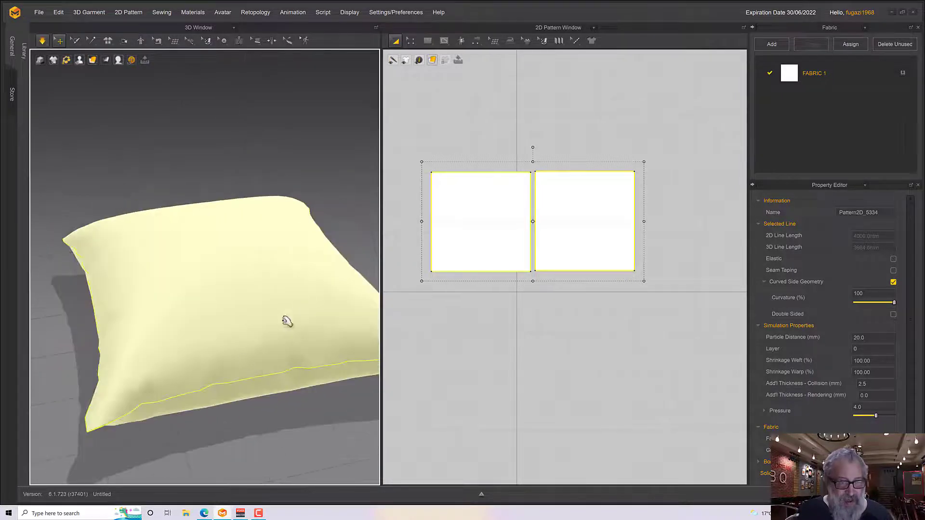
right_drag(90, 417, 129, 363)
key(space)
key(space)
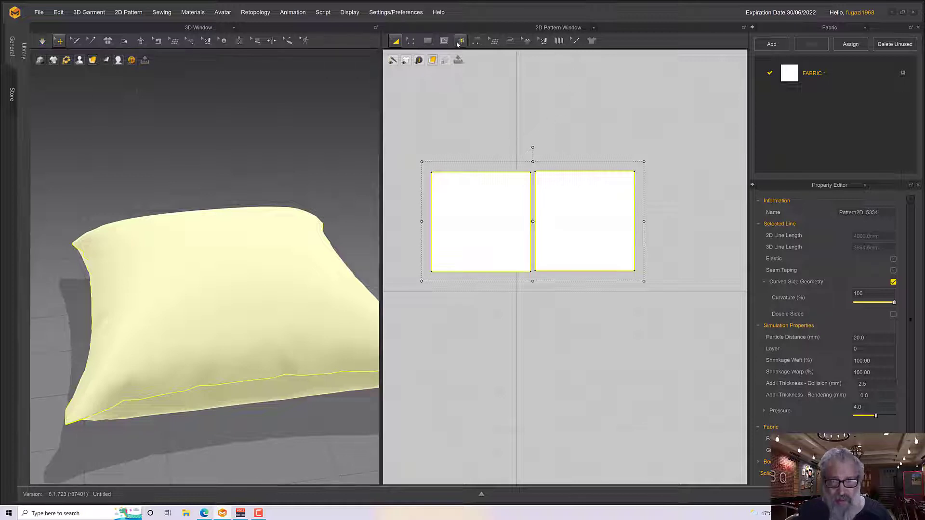
- Round the upper left corner of the left square by length, with both lines set to 50 mm
click(411, 41)
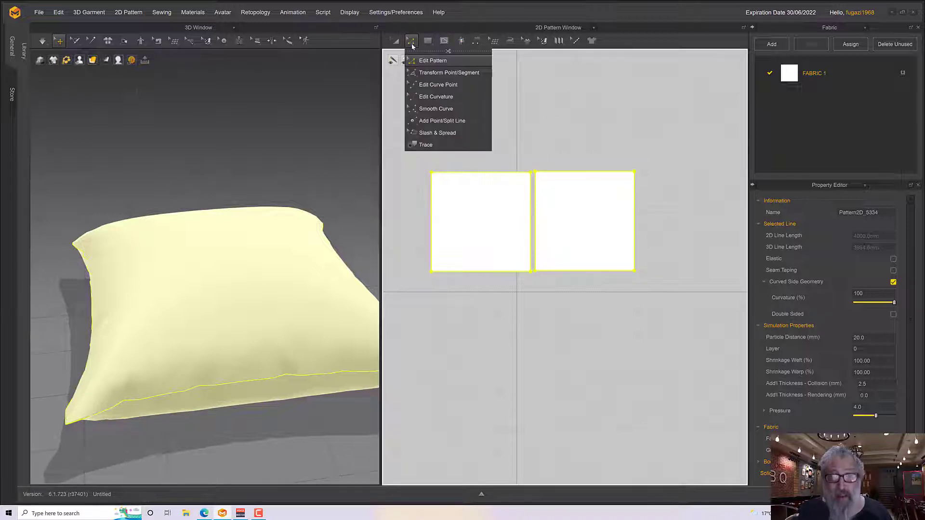
click(430, 111)
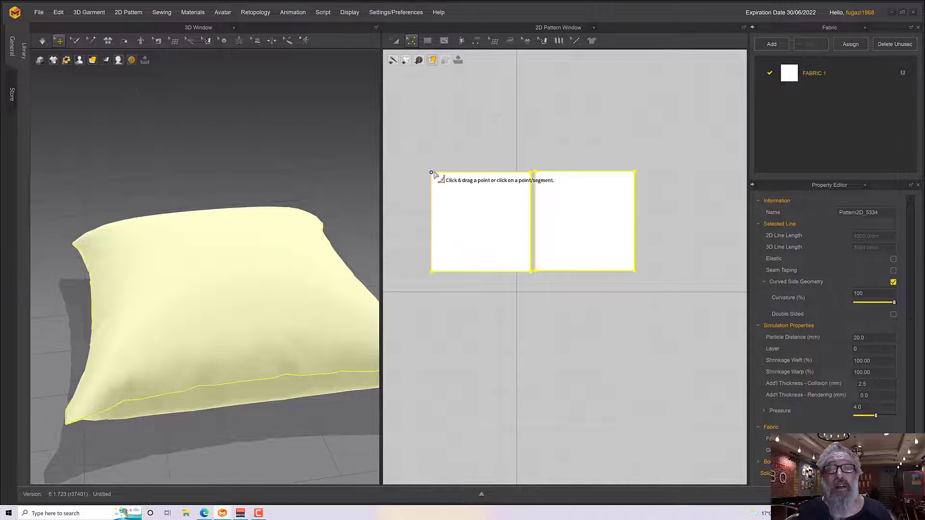
drag(432, 173, 441, 185)
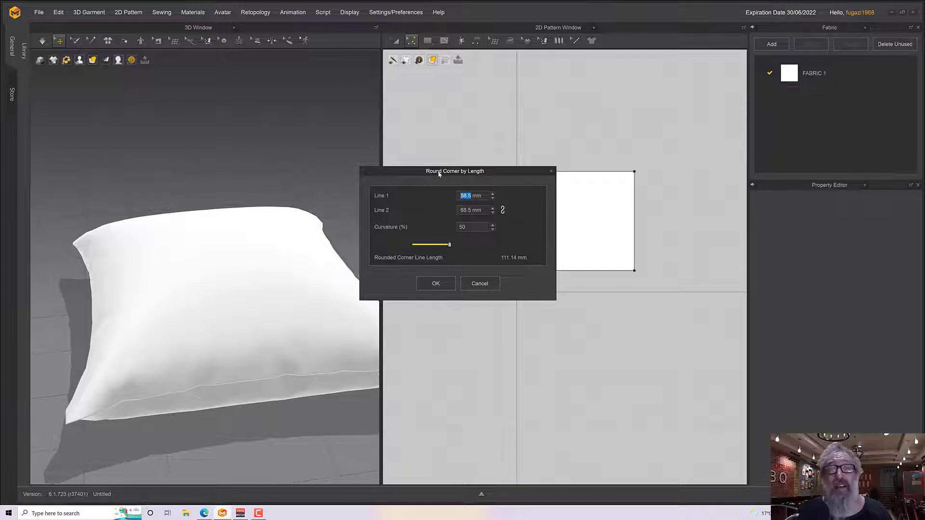
drag(439, 174, 298, 201)
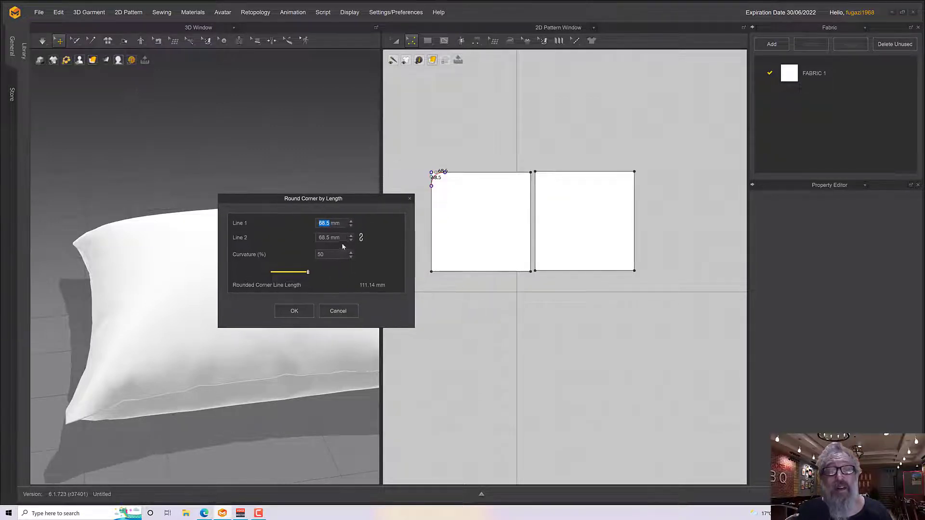
text(50)
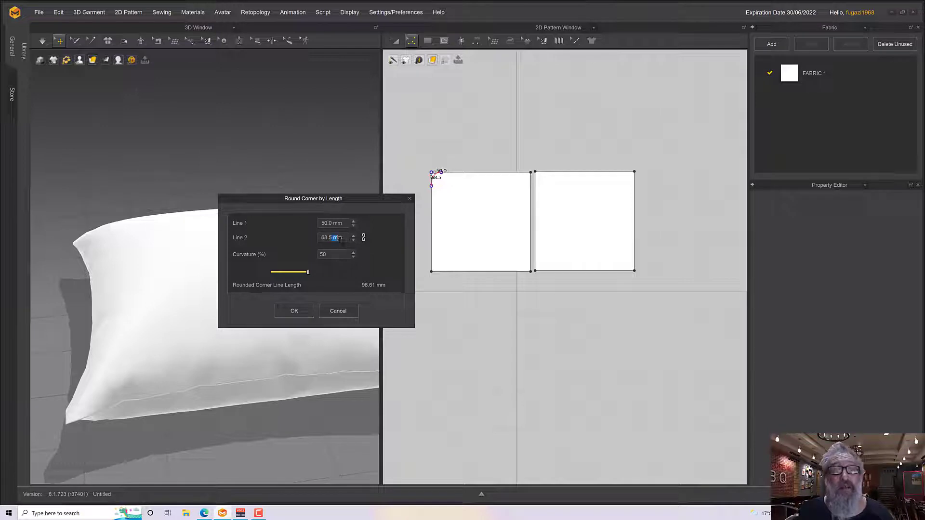
drag(343, 238, 317, 238)
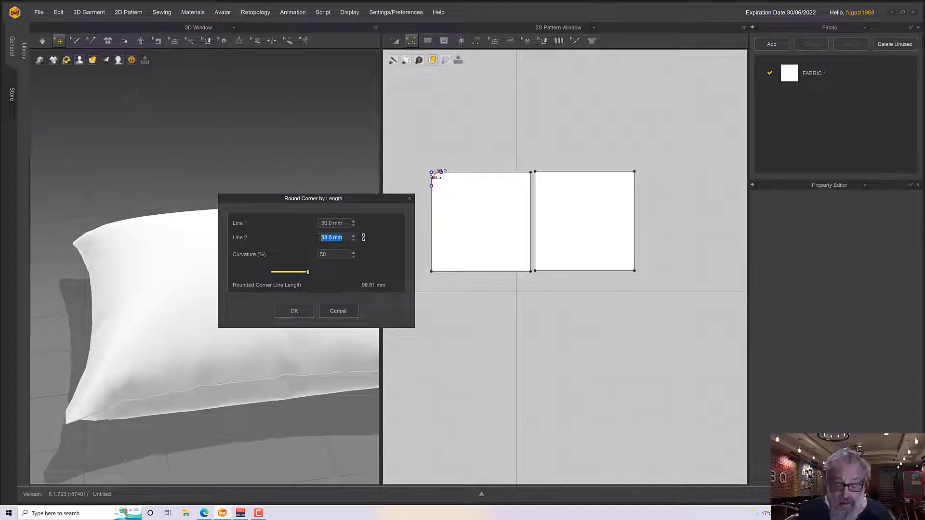
text(50)
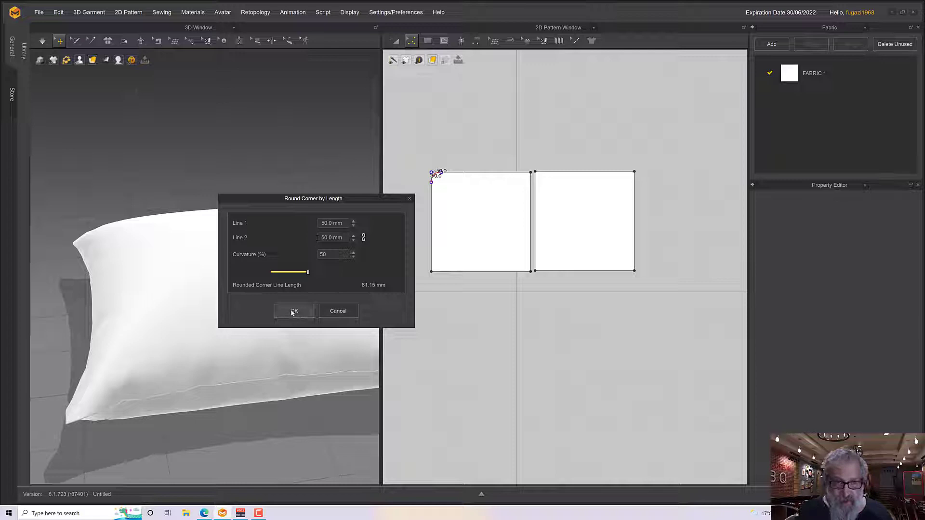
click(293, 311)
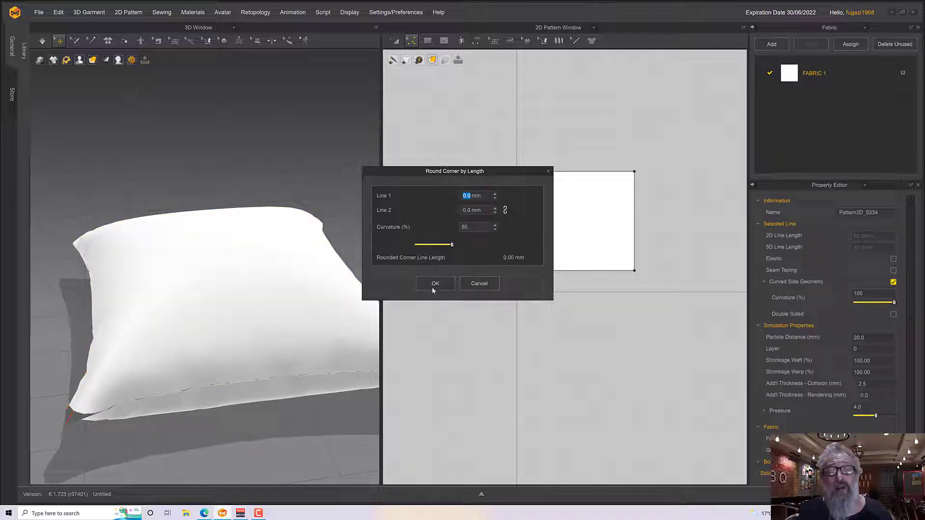
click(434, 283)
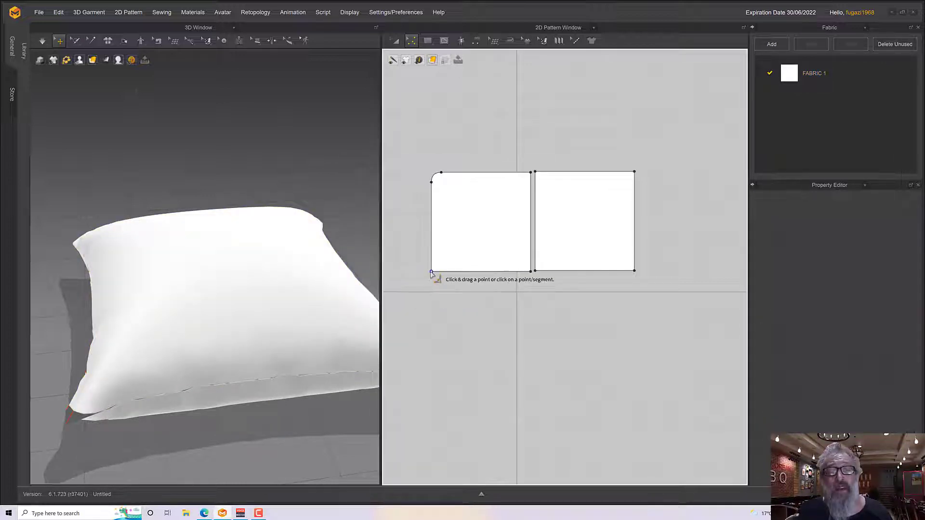
- Round the lower left corner of the left square with both line lengths set to 50 mm
drag(432, 272, 445, 266)
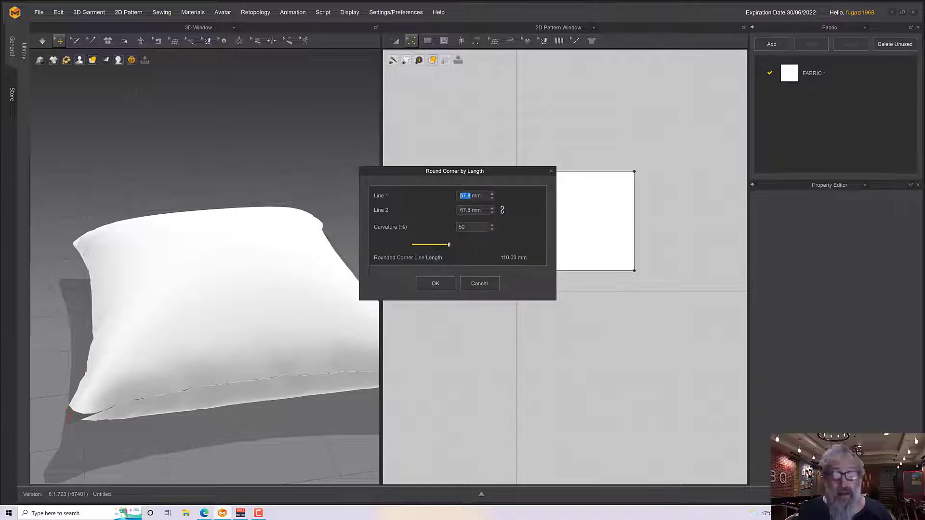
text(50)
key(Tab)
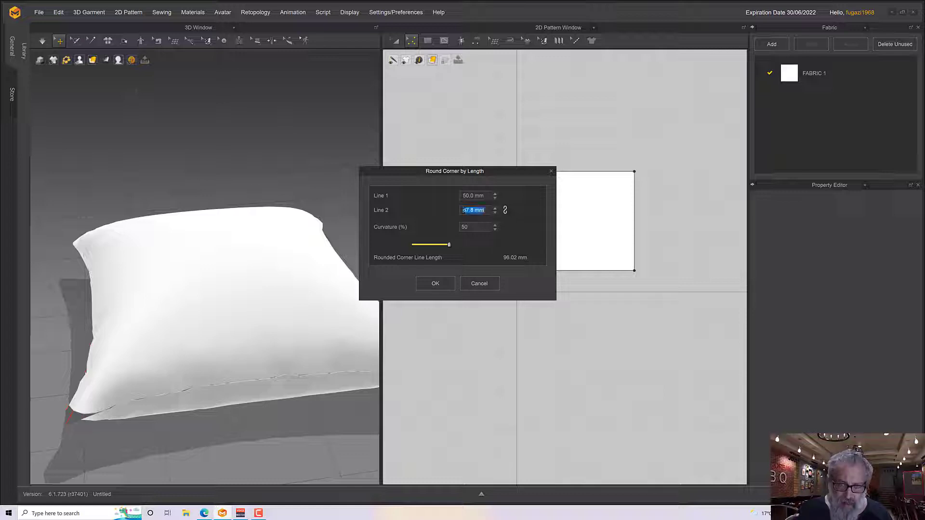
text(50)
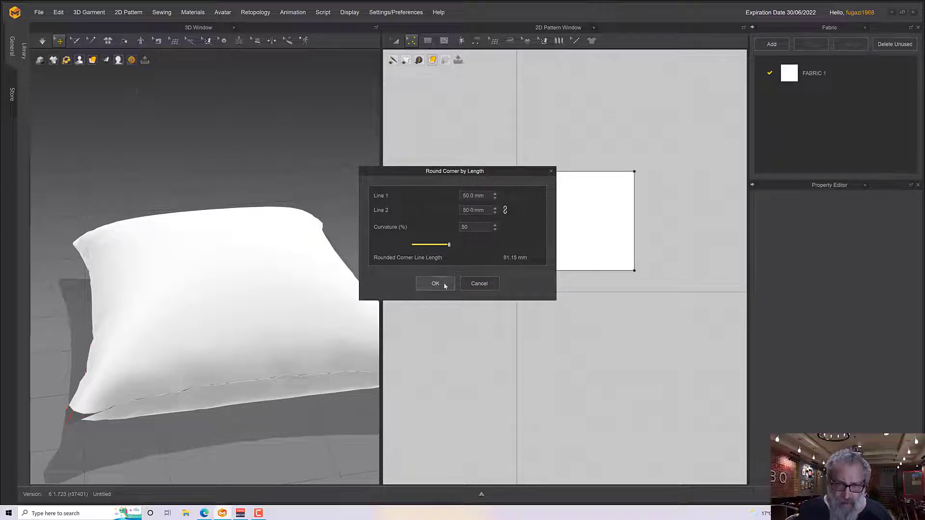
click(435, 284)
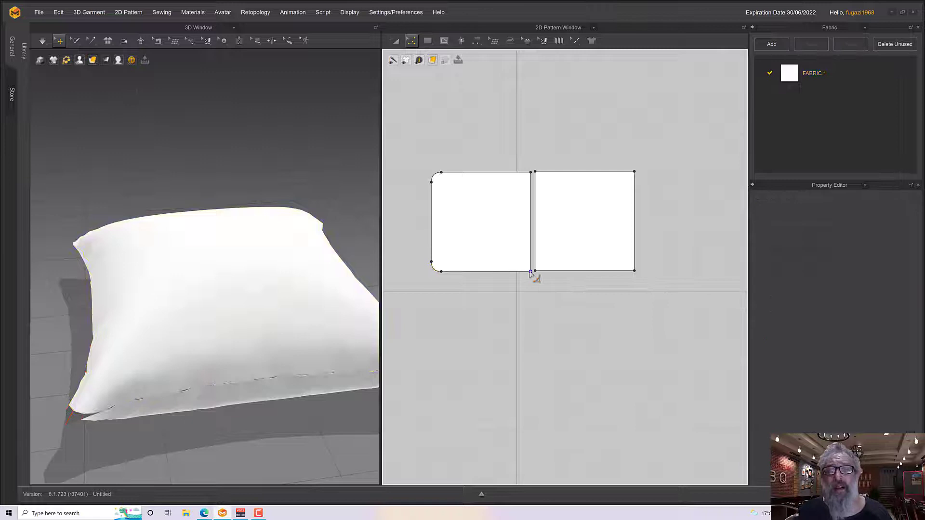
- Round the lower right and upper right corners of the left square, each with both lines at 50 mm
click(529, 271)
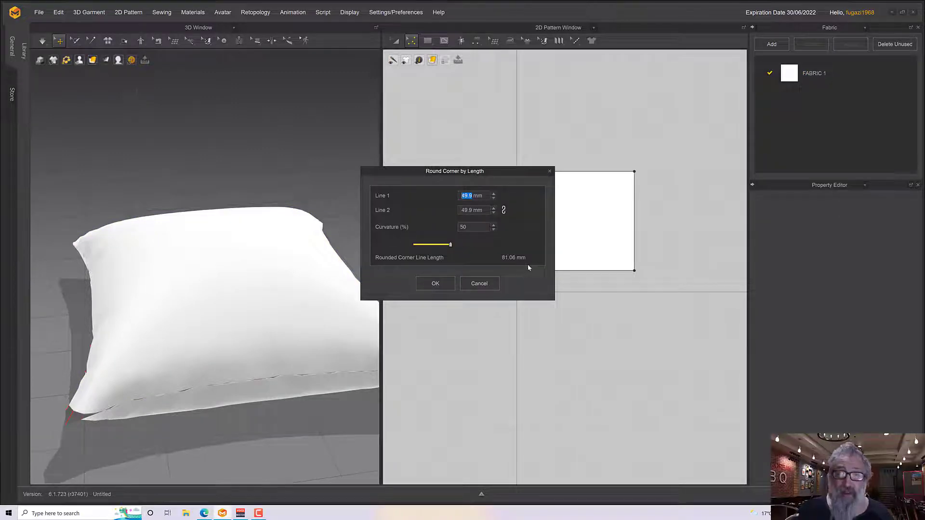
text(50)
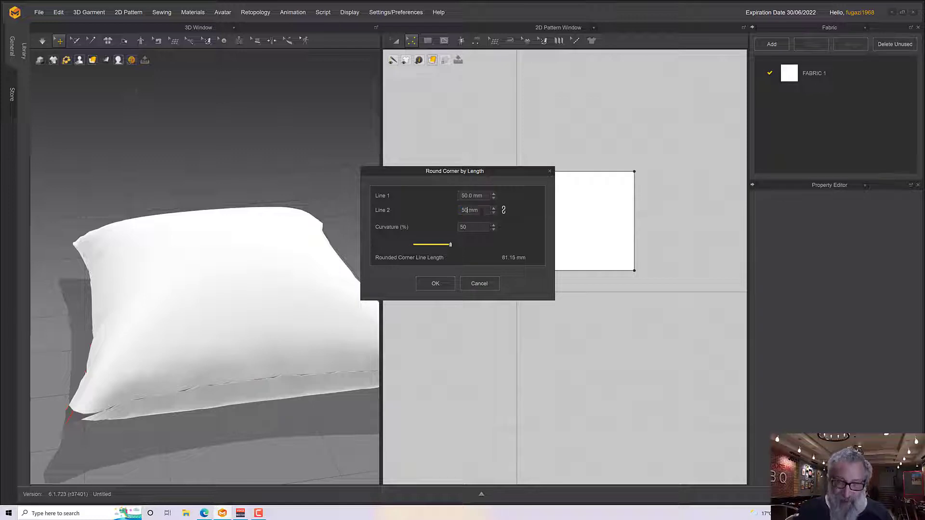
key(Return)
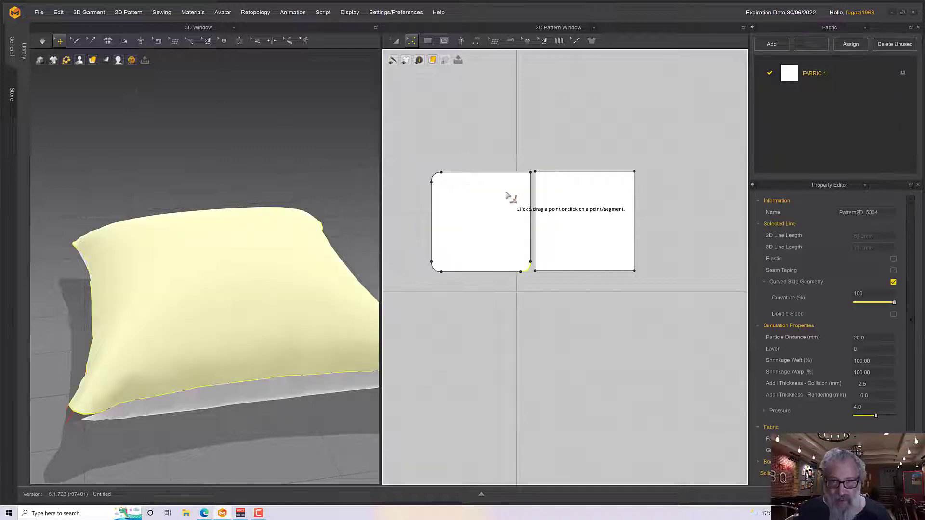
click(530, 173)
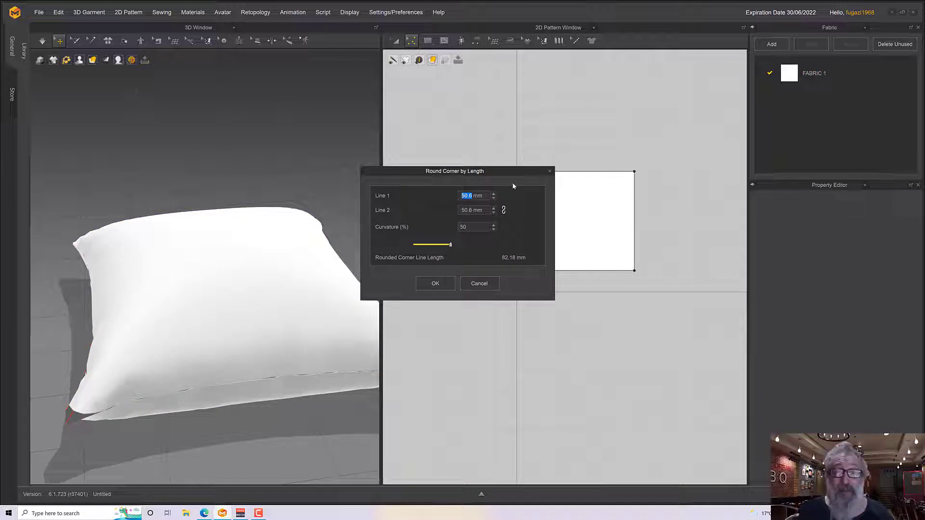
text(50)
key(Tab)
text(0)
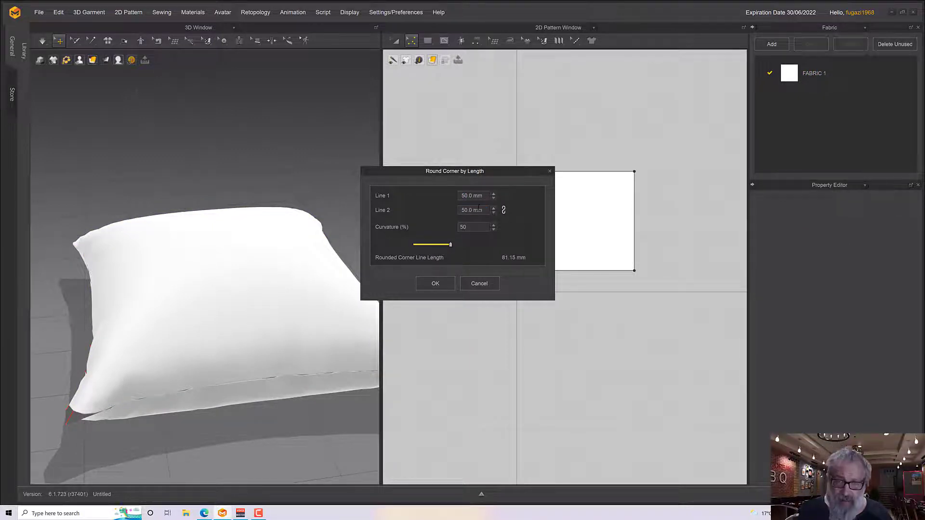
click(435, 283)
key(a)
click(561, 186)
key(Delete)
click(493, 212)
key(ctrl+z)
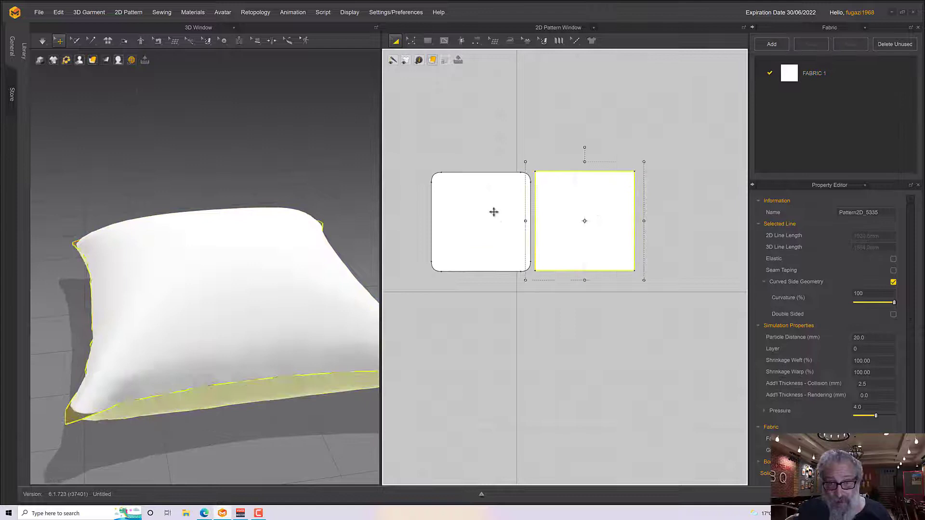
- Round the two upper corners of the right square by length, using 50 mm for Line 1 at the upper left
key(z)
click(542, 177)
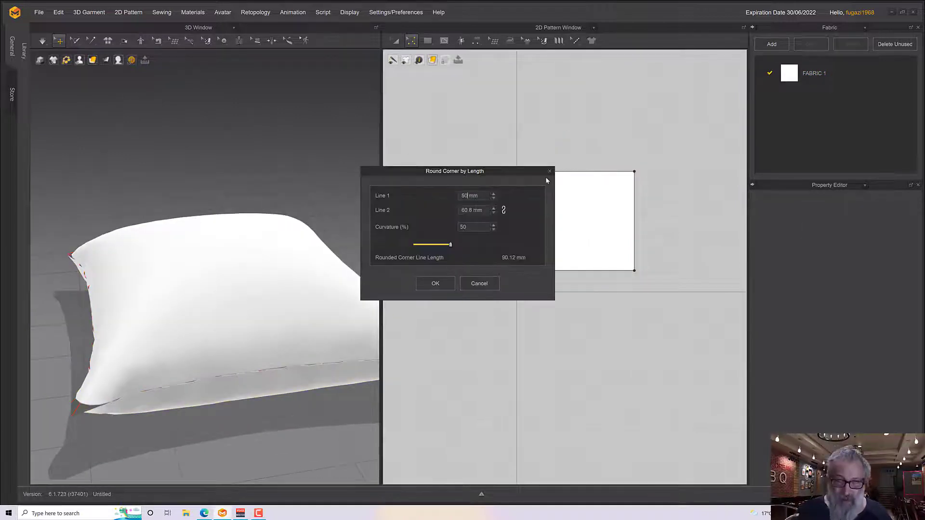
key(Tab)
click(435, 283)
click(633, 177)
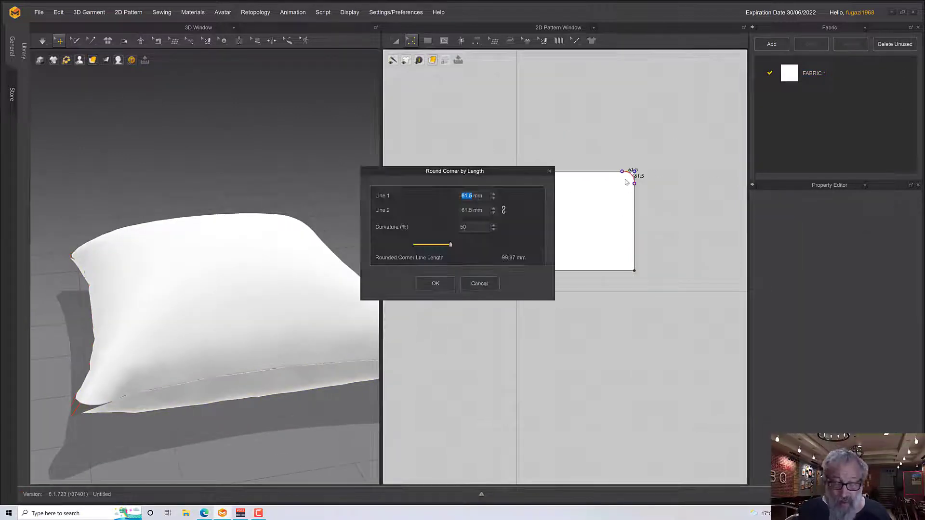
key(Tab)
click(437, 283)
- Round the lower left and lower right corners of the right square by length, with both lines set to 50 mm
click(535, 271)
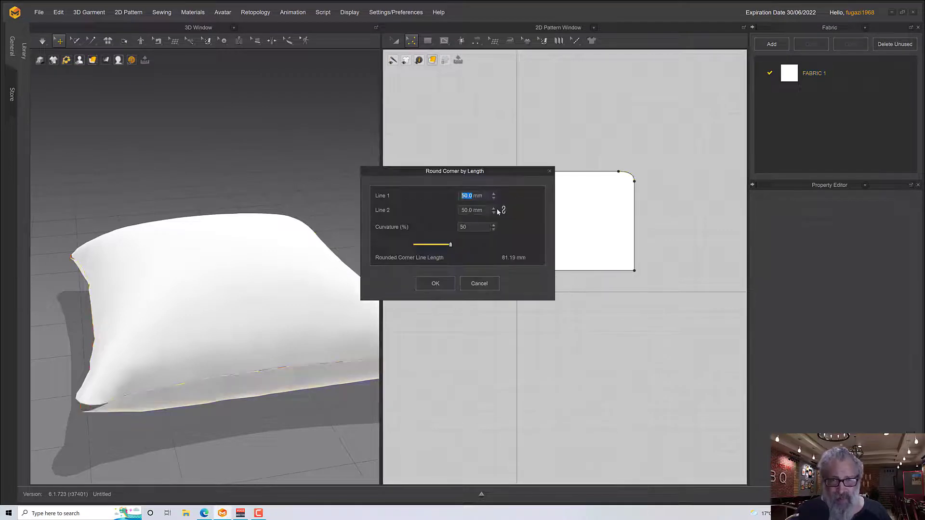
key(Tab)
click(435, 282)
click(634, 270)
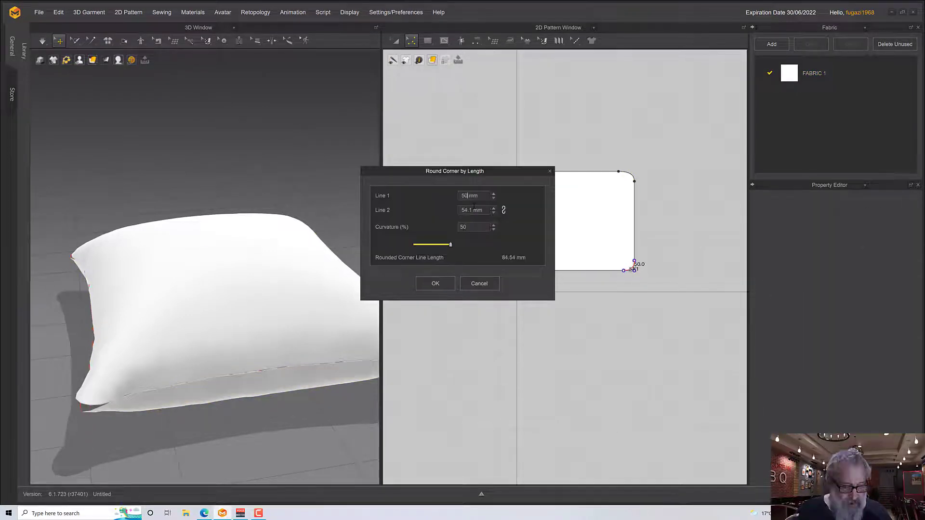
key(Tab)
click(435, 283)
- Run the simulation to reshape the inflated cushion with its newly rounded corners, and stop it once settled
right_drag(260, 308, 301, 318)
key(space)
key(space)
key(space)
key(space)
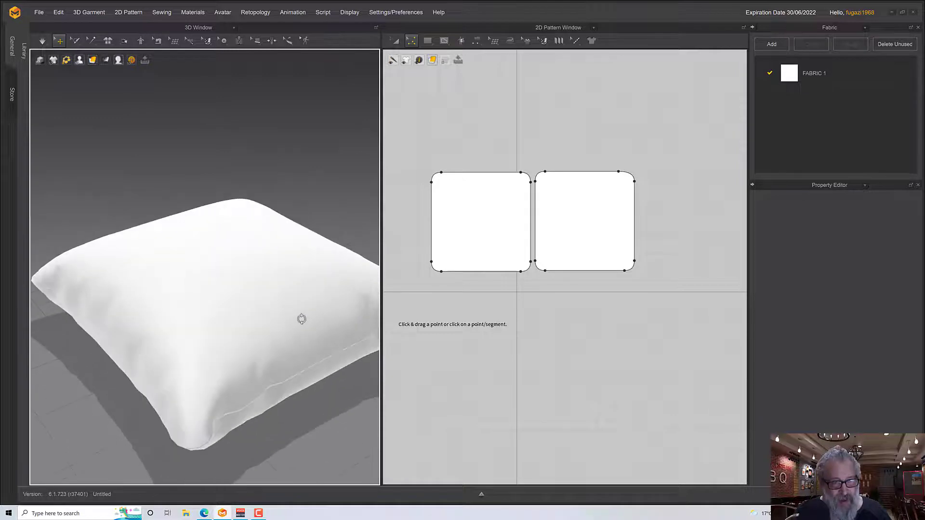
key(space)
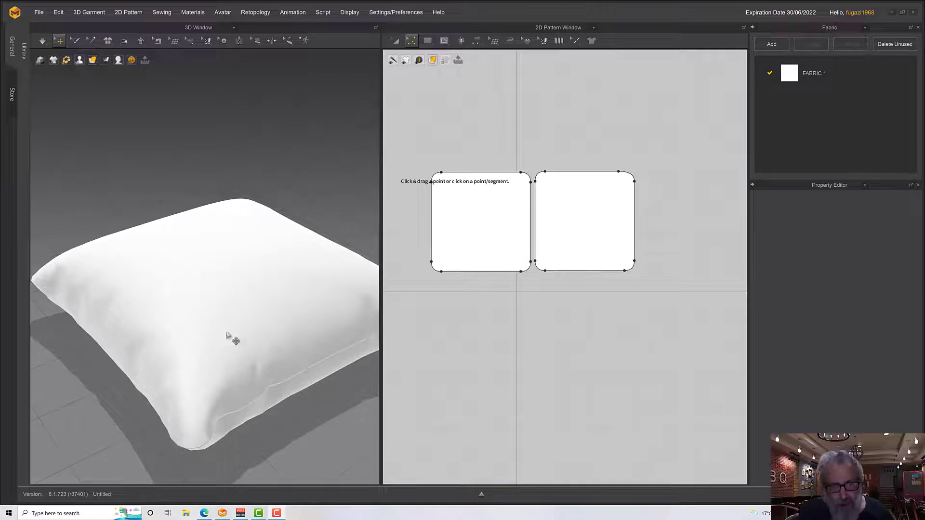
right_drag(289, 368, 282, 343)
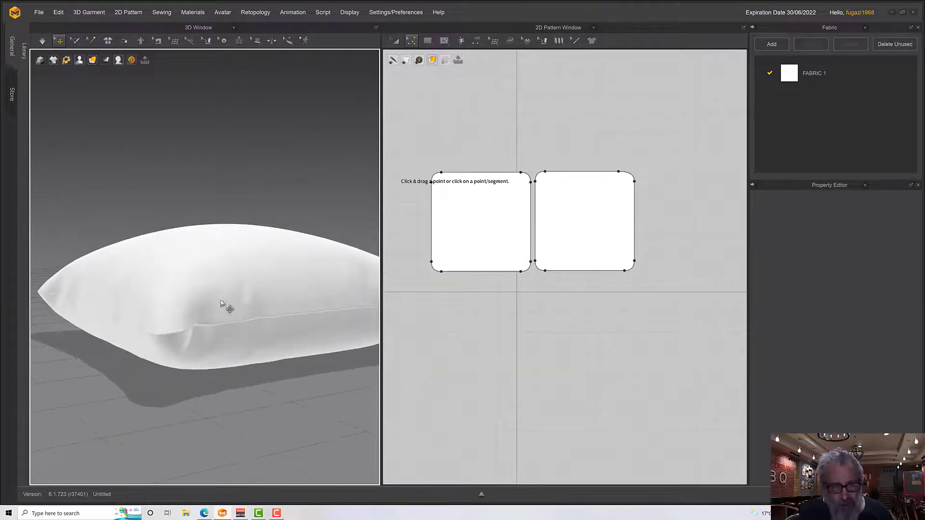
mouse_move(313, 297)
right_down()
mouse_move(318, 304)
mouse_move(307, 302)
right_up()
- Copy both rounded squares and paste the duplicates directly over the originals
click(395, 40)
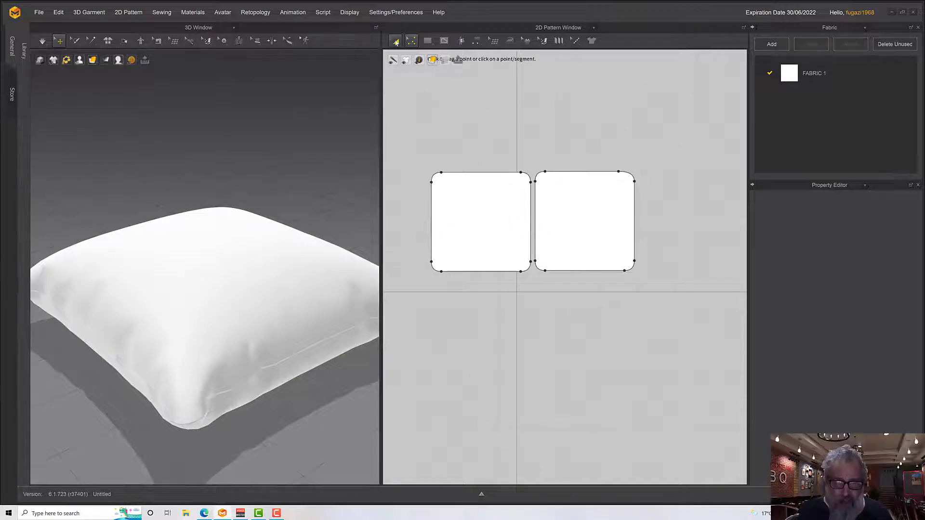
drag(399, 137, 635, 289)
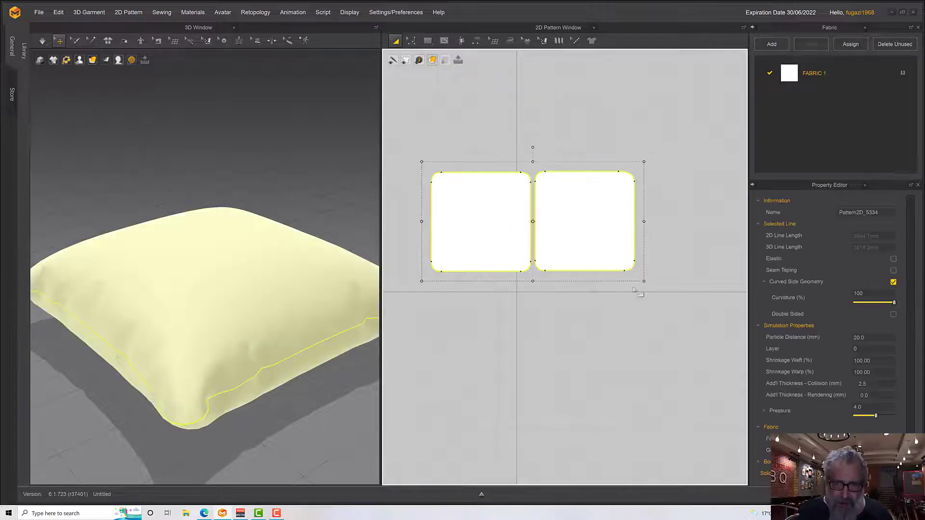
right_click(496, 219)
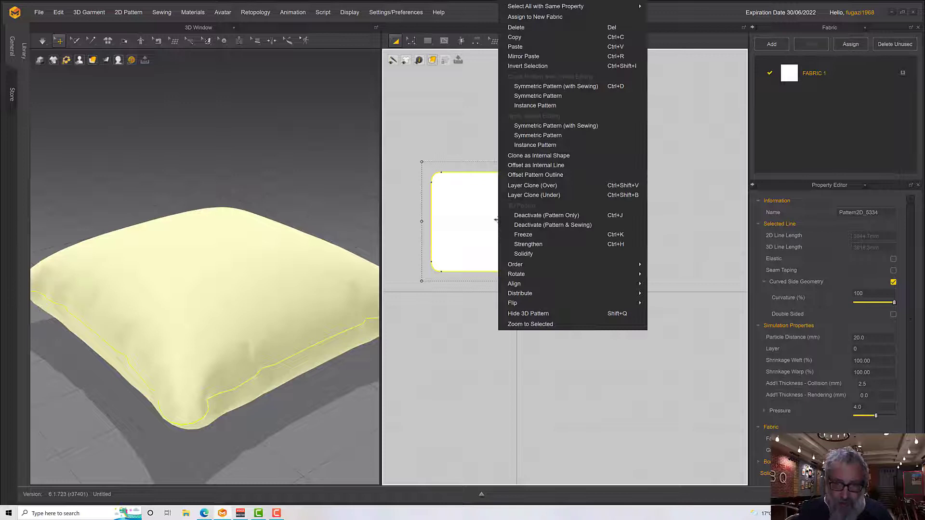
click(514, 37)
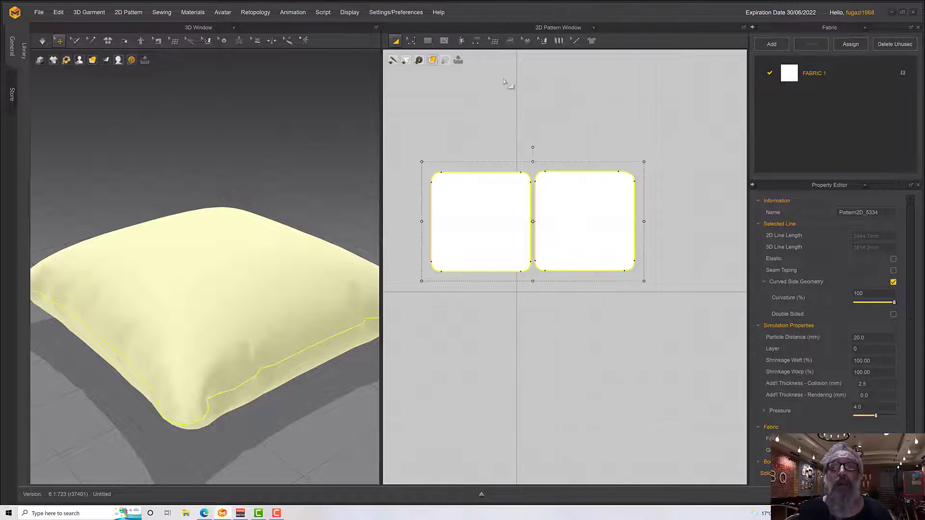
right_click(503, 86)
click(520, 90)
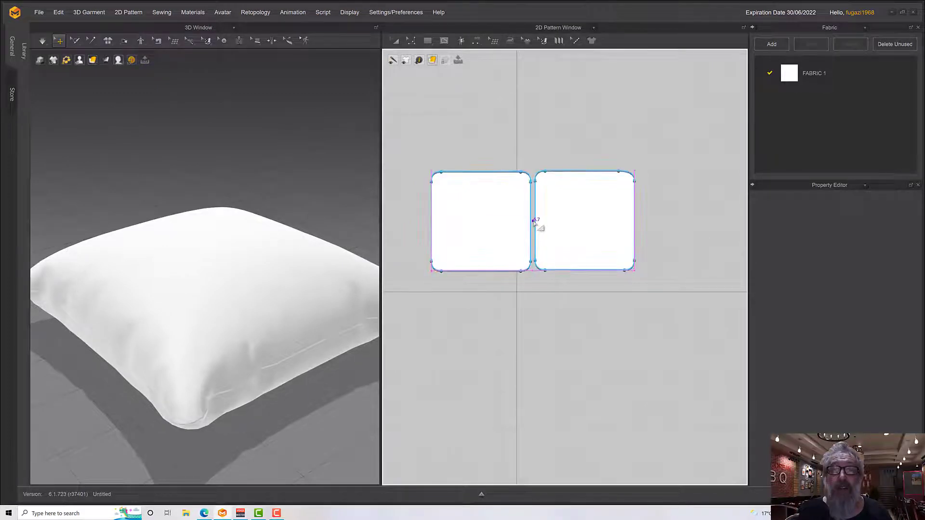
click(535, 222)
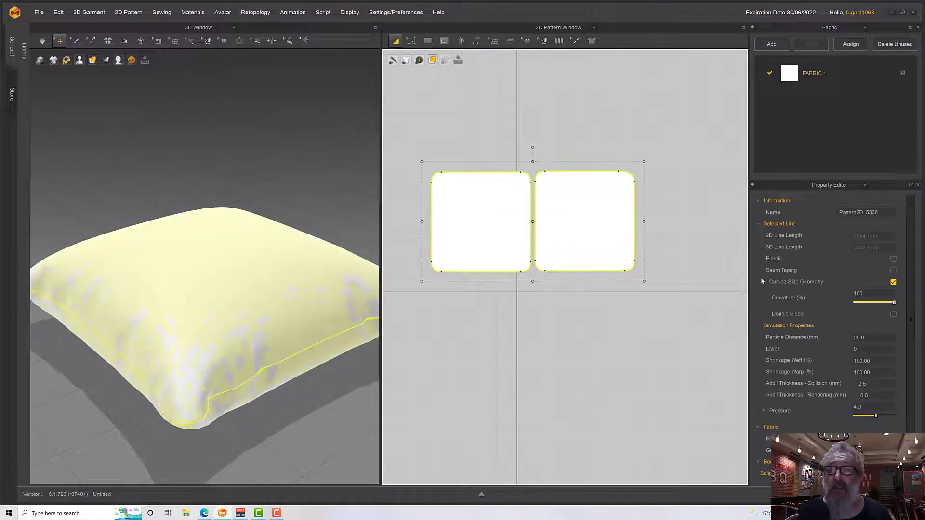
- Set the pasted squares to layer 1 and move them above the original pair in the pattern layout
click(861, 349)
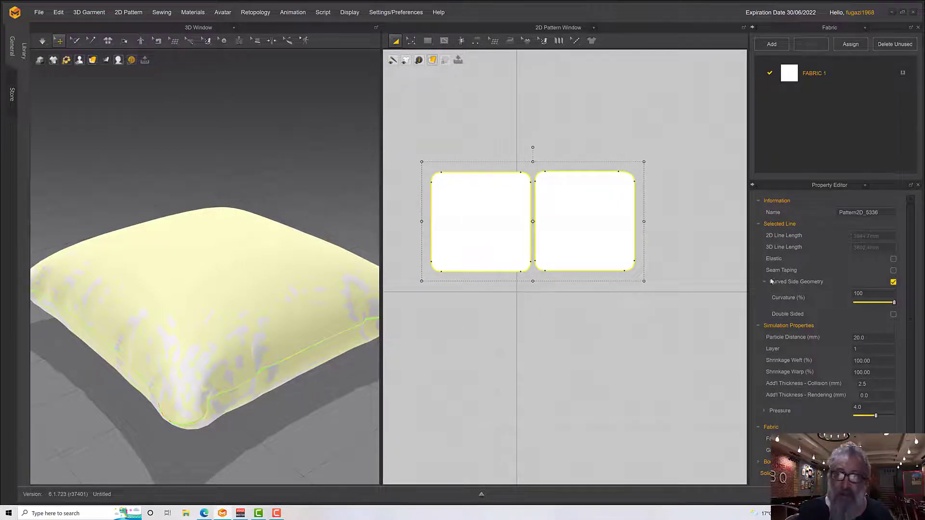
drag(451, 198, 464, 94)
right_drag(498, 151, 498, 221)
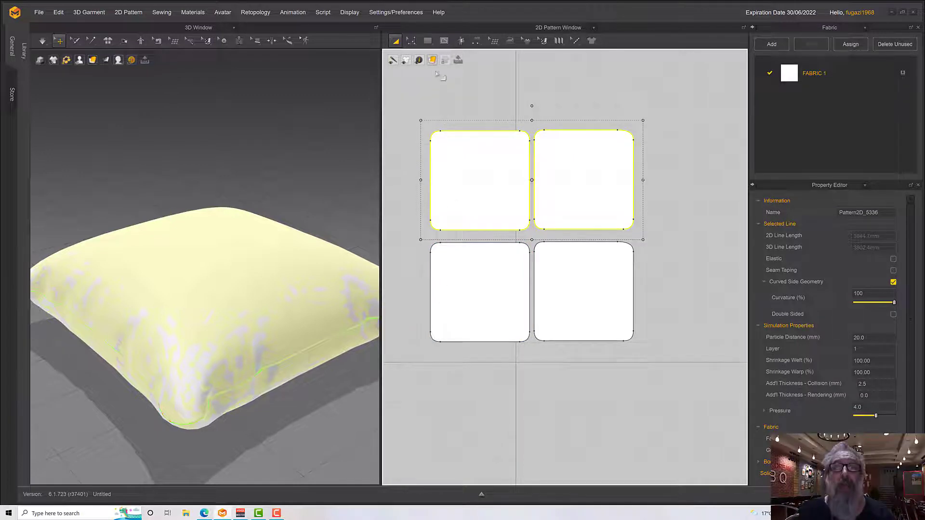
- Use Free Sewing to join the whole outline of the upper left square to the whole outline of the lower left square
click(477, 42)
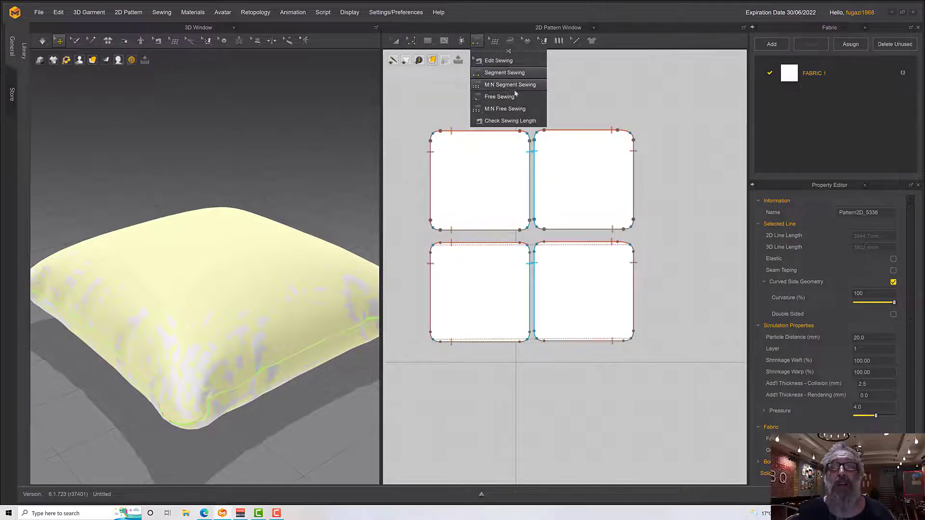
click(510, 121)
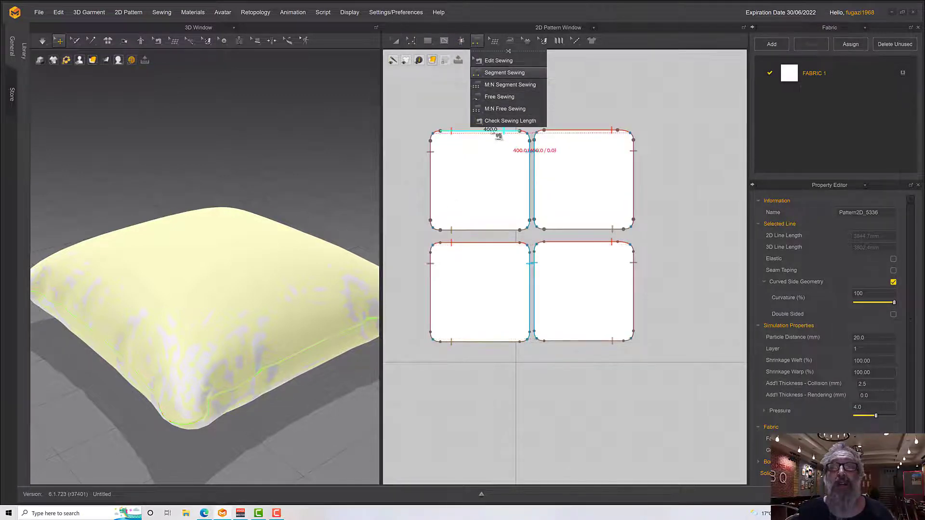
click(476, 41)
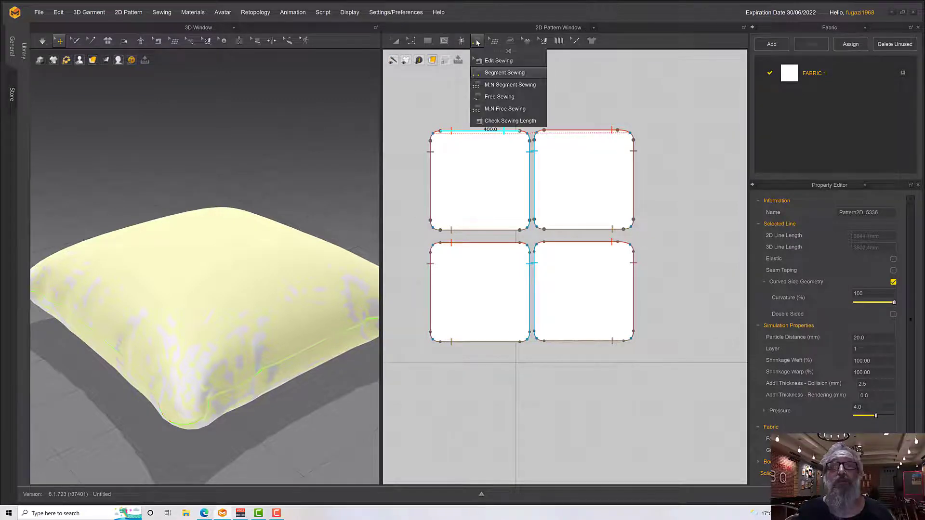
click(489, 97)
click(430, 140)
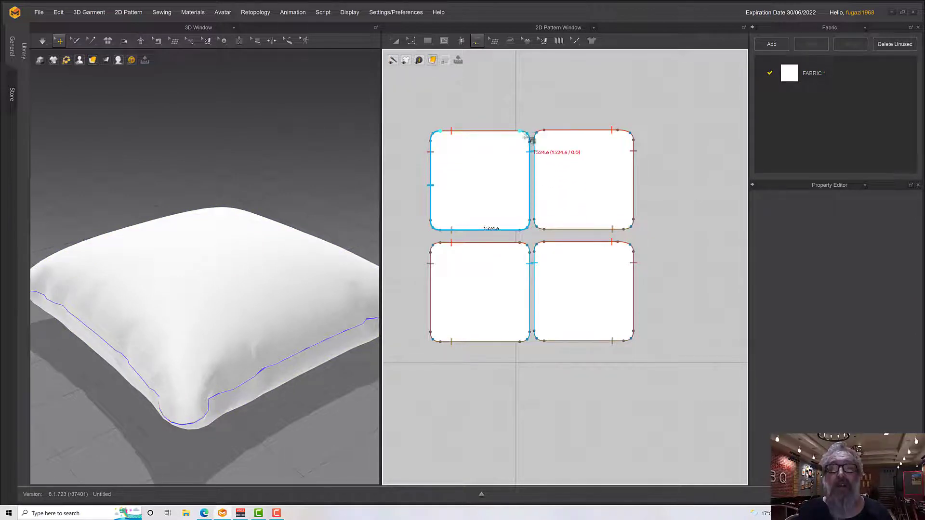
click(441, 131)
click(440, 244)
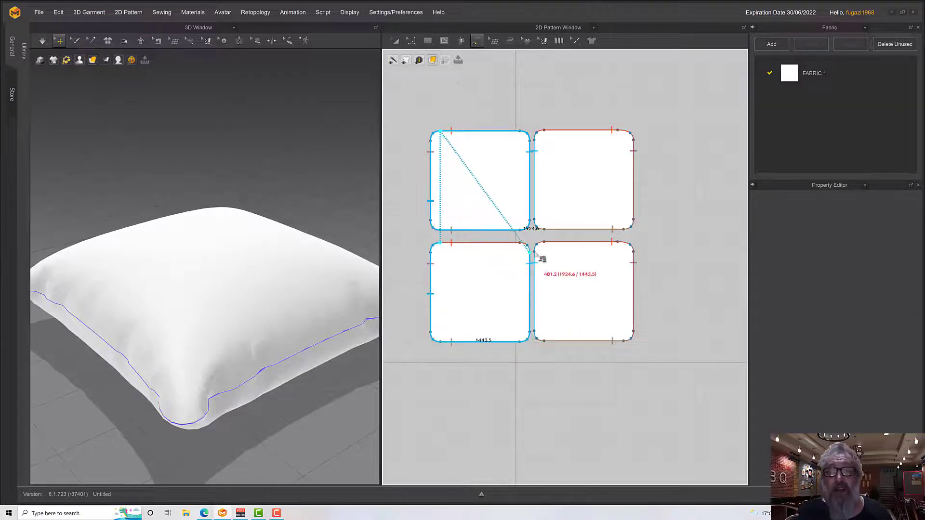
click(445, 246)
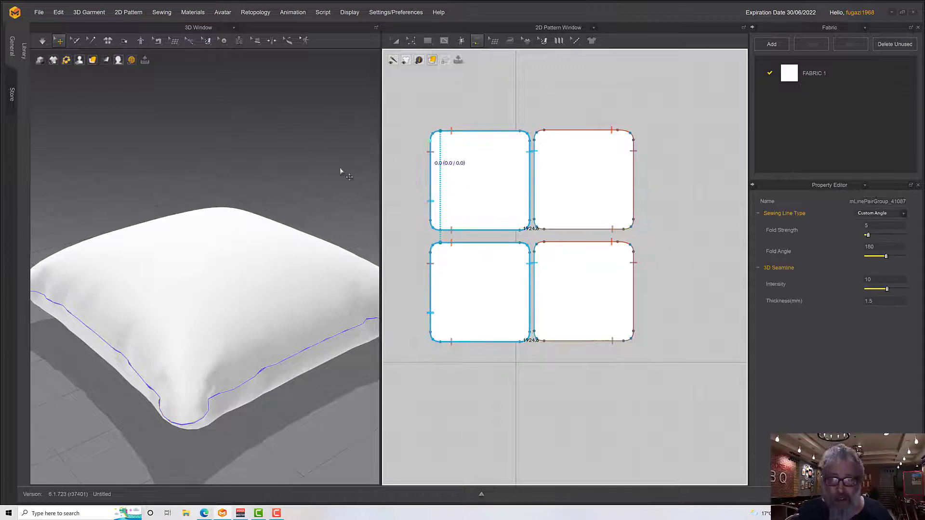
- Simulate the cushion with its newly sewn outer layer, then stop the simulation
right_drag(309, 227, 305, 176)
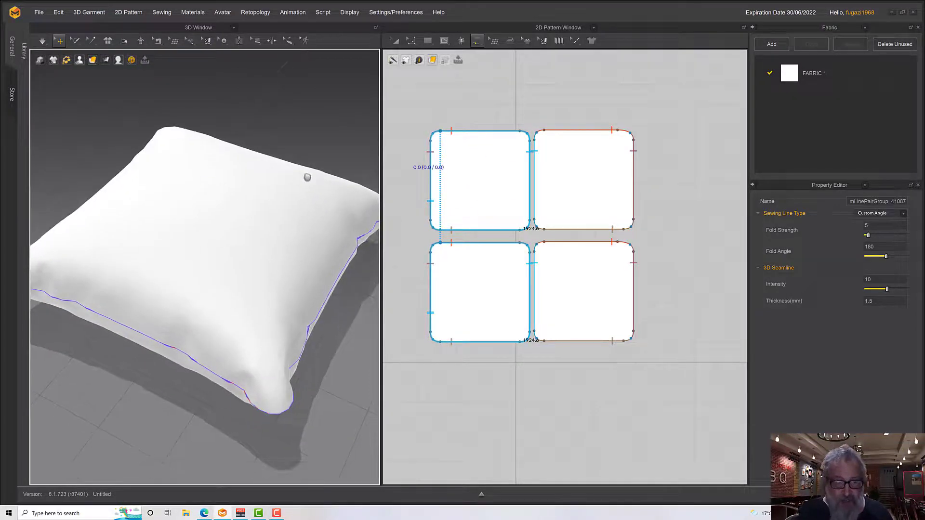
key(space)
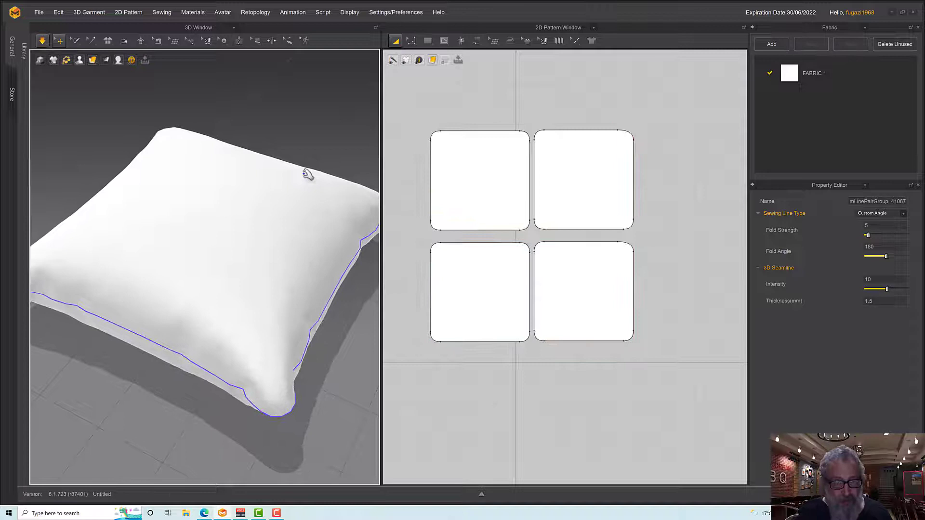
mouse_move(306, 176)
right_down()
mouse_move(294, 184)
mouse_move(294, 158)
mouse_move(290, 186)
right_up()
key(space)
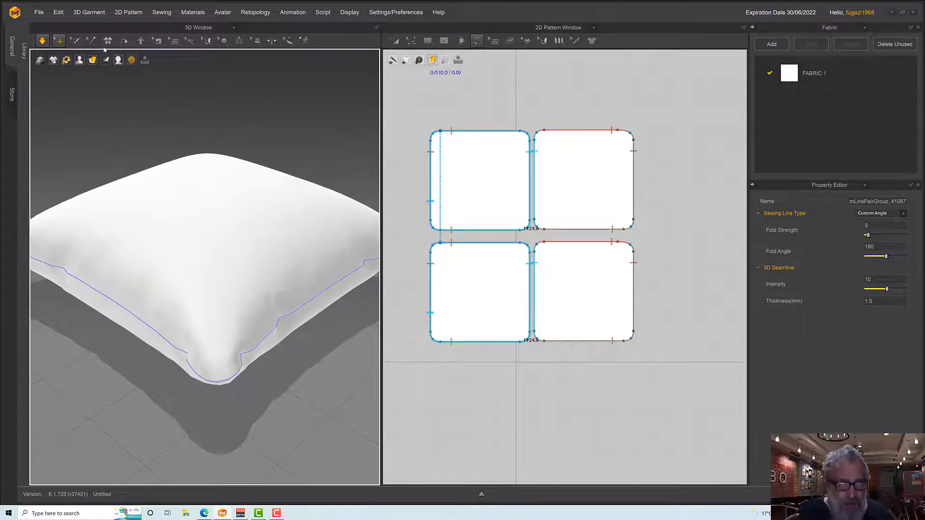
click(396, 40)
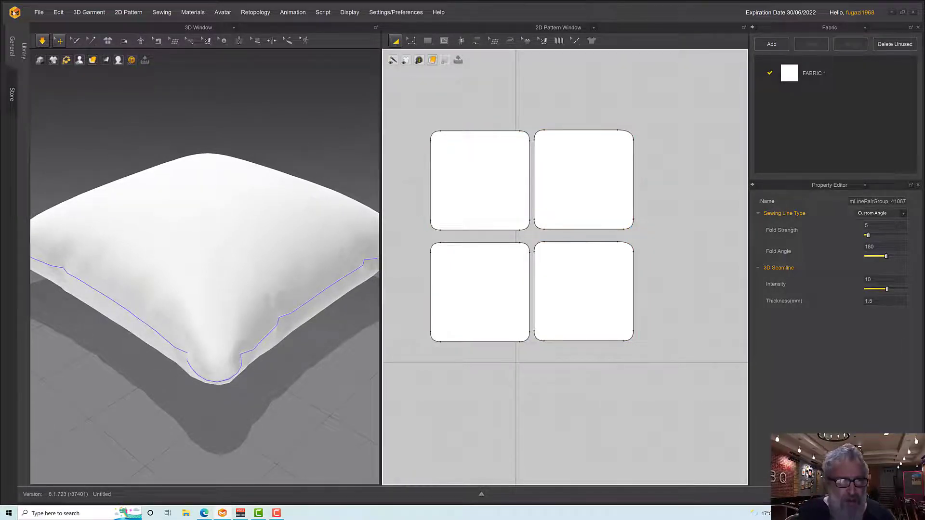
click(42, 41)
- Select both squares of the outer cover and set their weft and warp shrinkage to 110%
click(479, 180)
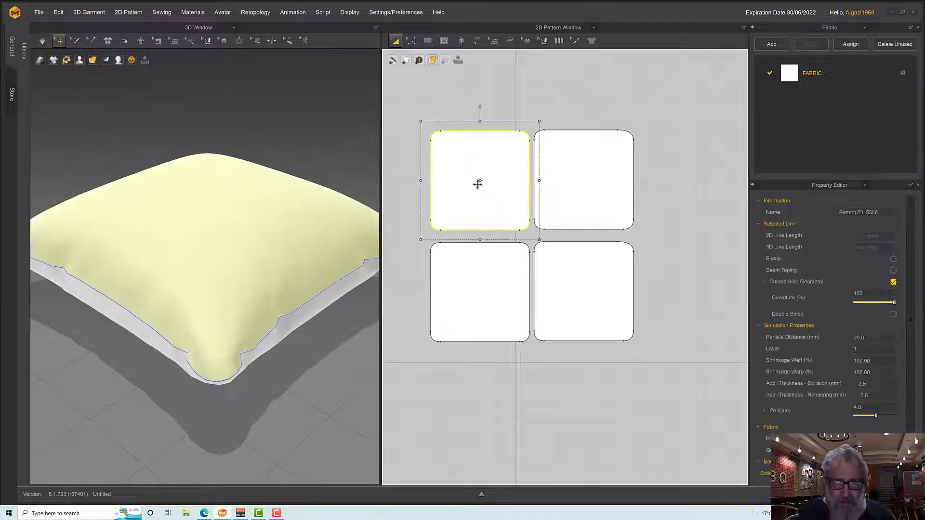
shift+click(563, 174)
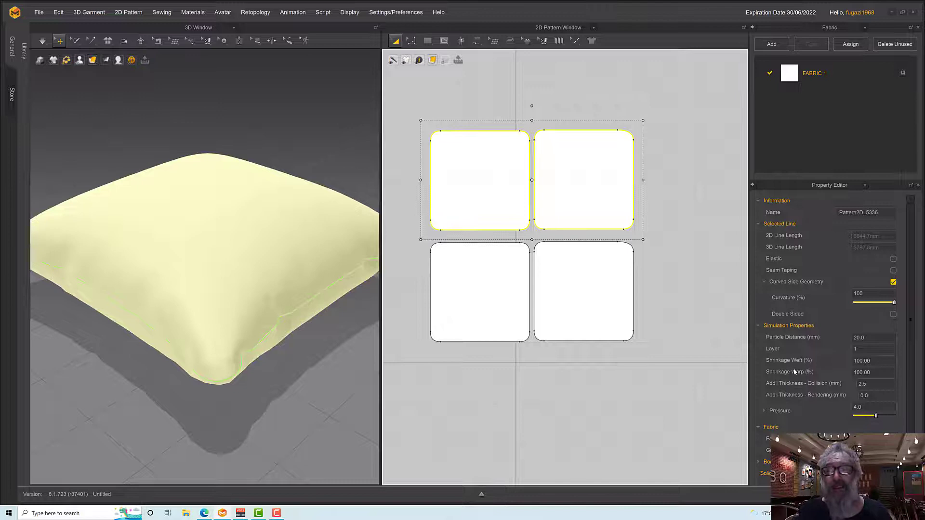
click(878, 361)
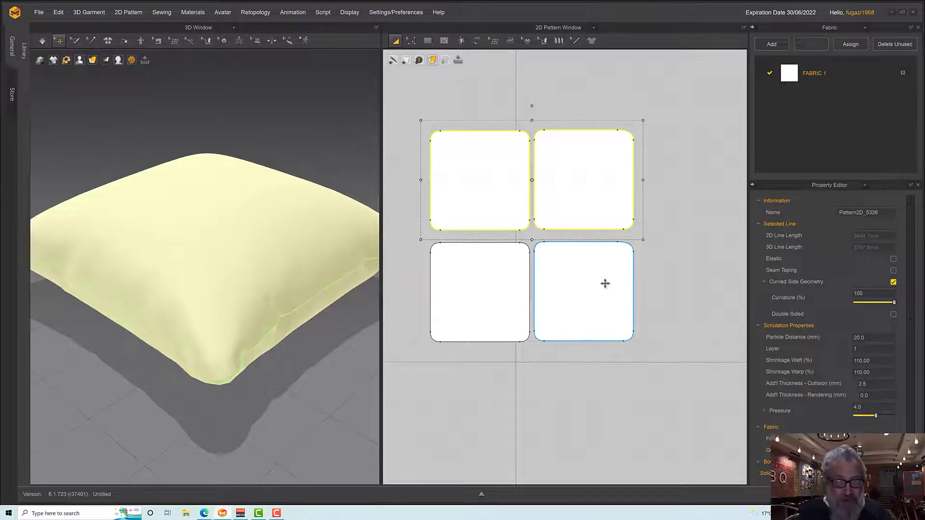
- Simulate the enlarged cover and inspect its wrinkles and seams from several angles
right_drag(295, 168, 305, 236)
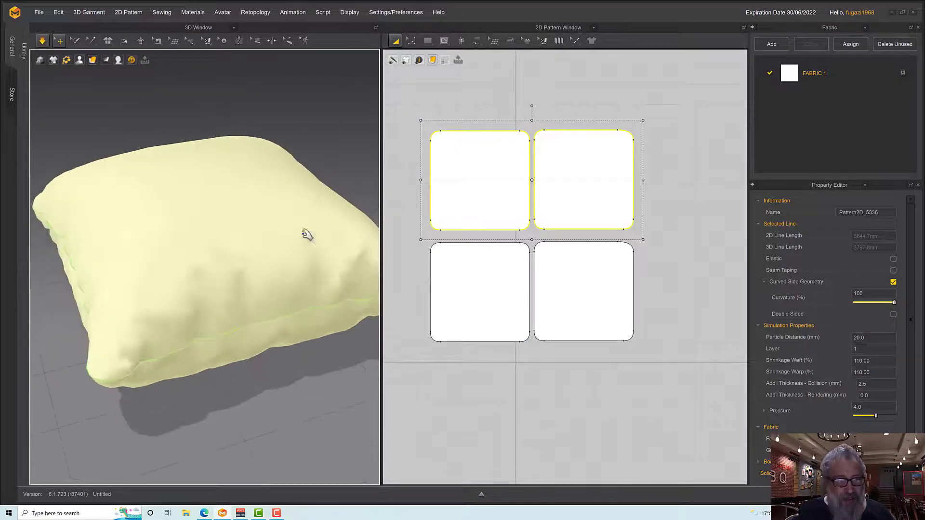
key(space)
key(space)
right_drag(251, 296, 235, 281)
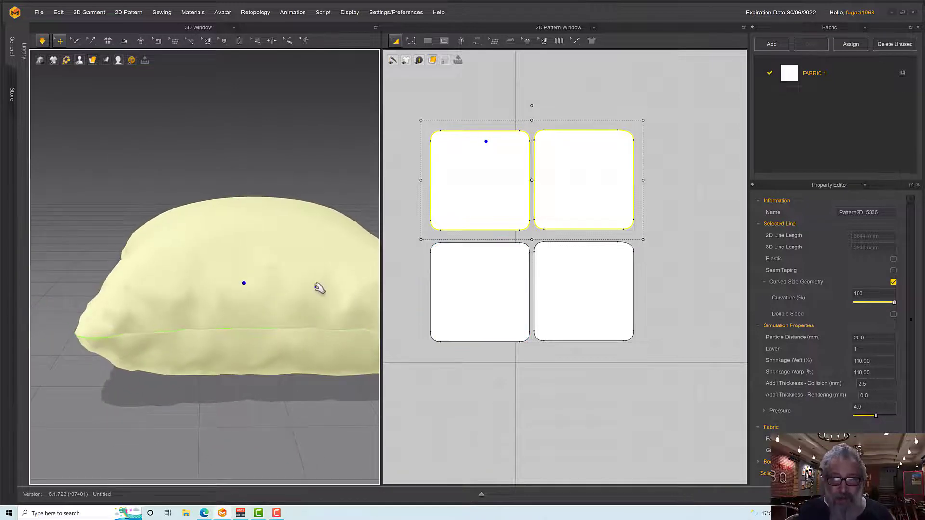
right_drag(304, 272, 285, 263)
scroll(258, 275, down, 2)
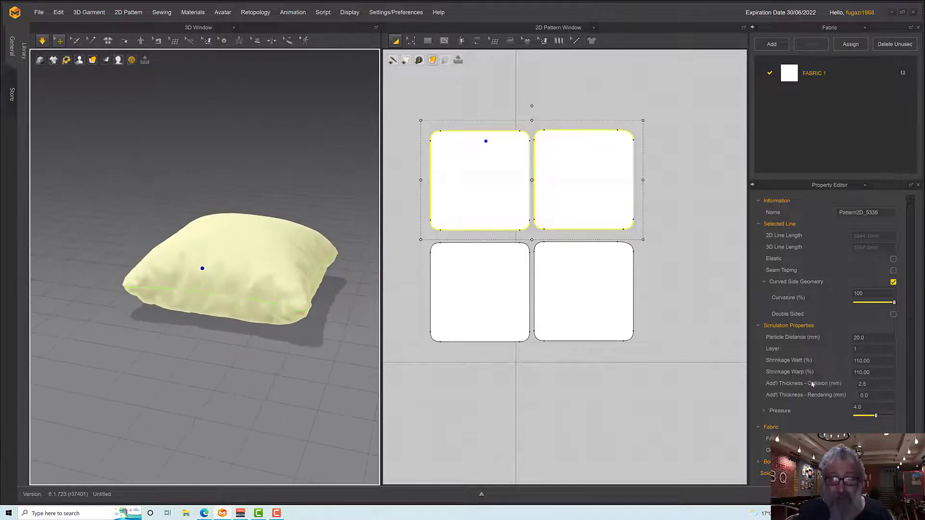
- Set the weft and warp shrinkage of the selected outer cover squares to 107%
click(871, 361)
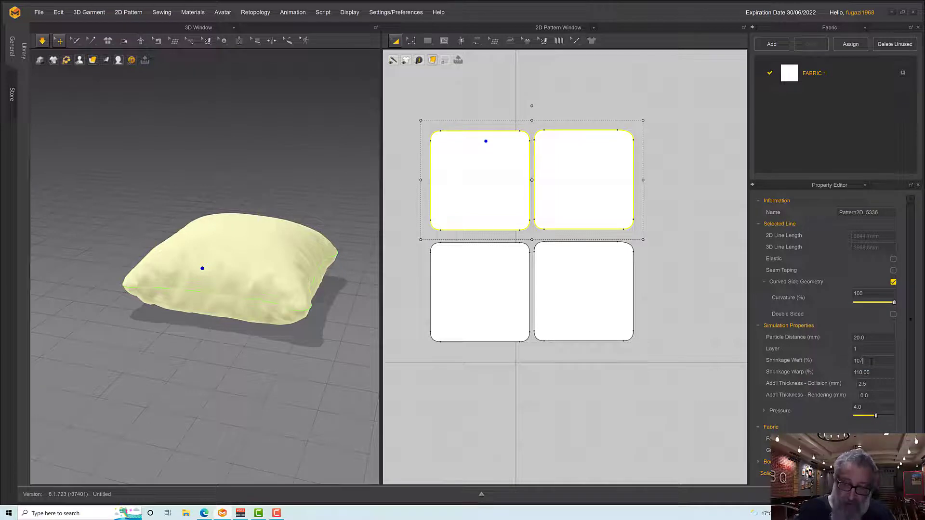
key(Tab)
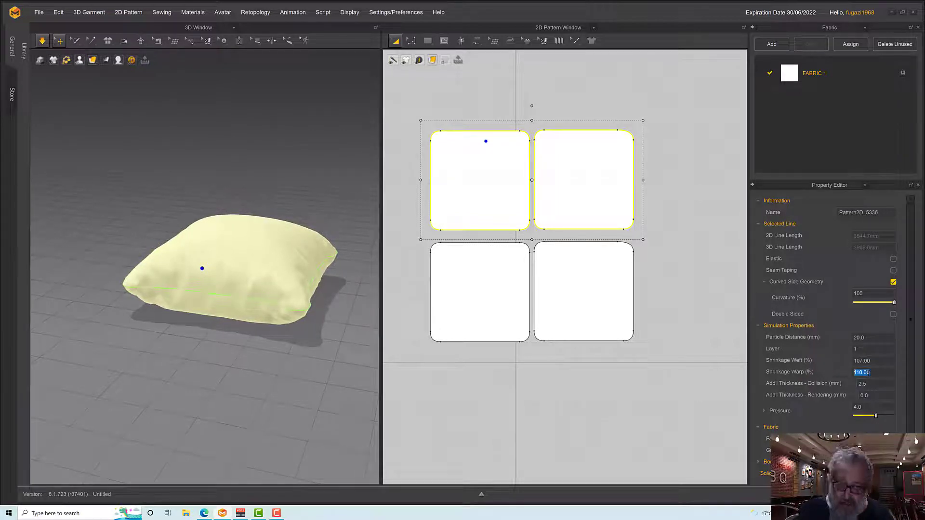
text(107)
key(Return)
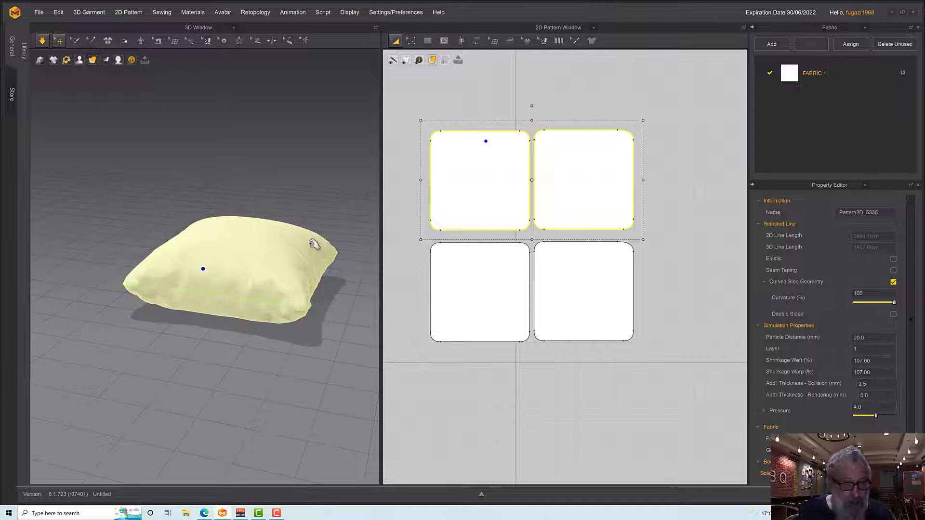
- Rerun the simulation so the outer cover settles at its new shrinkage, and check the cushion's shape
right_drag(316, 246, 298, 267)
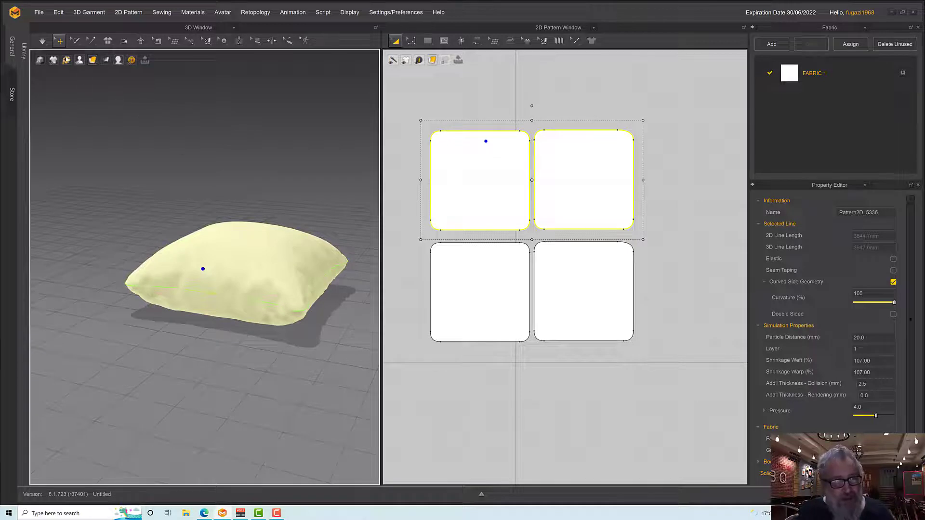
click(43, 41)
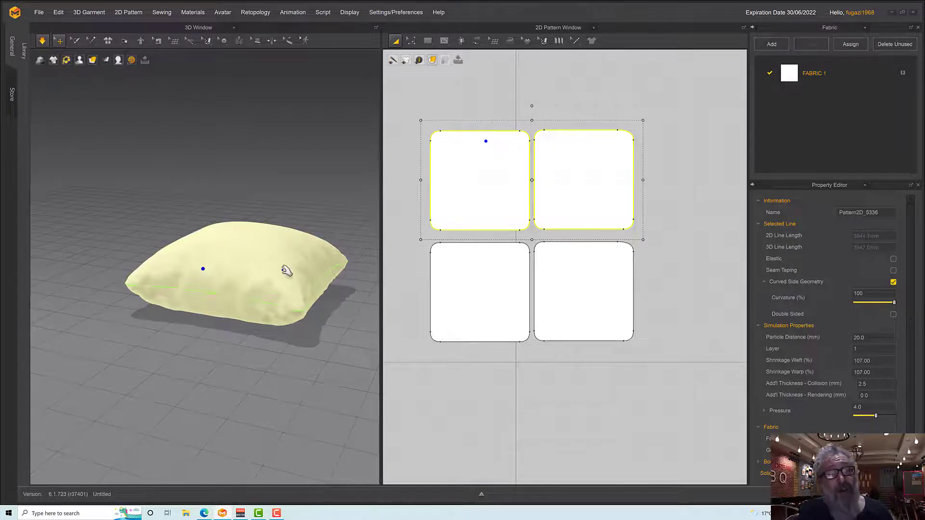
key(space)
mouse_move(281, 261)
right_down()
mouse_move(275, 251)
mouse_move(274, 264)
mouse_move(283, 254)
right_up()
key(space)
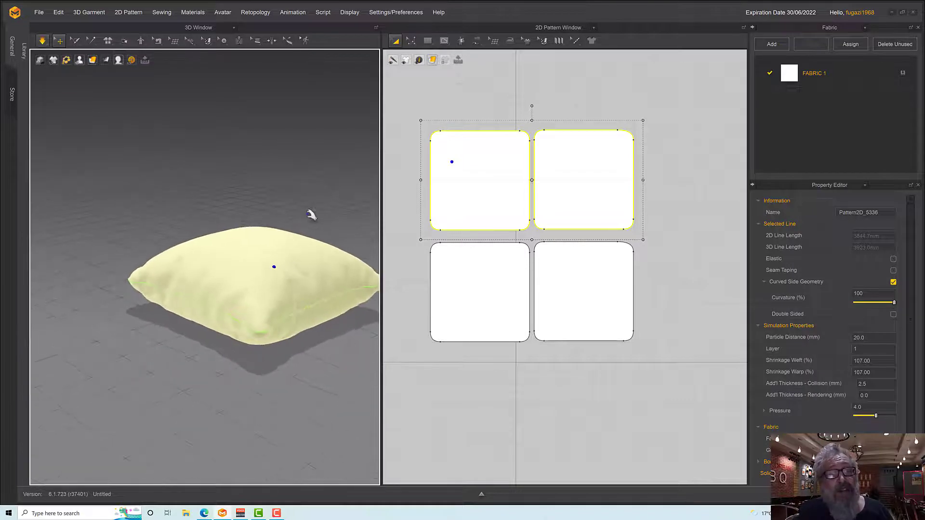
- Stop the simulation and examine the settled cushion's wrinkles and side seam up close
scroll(313, 214, up, 3)
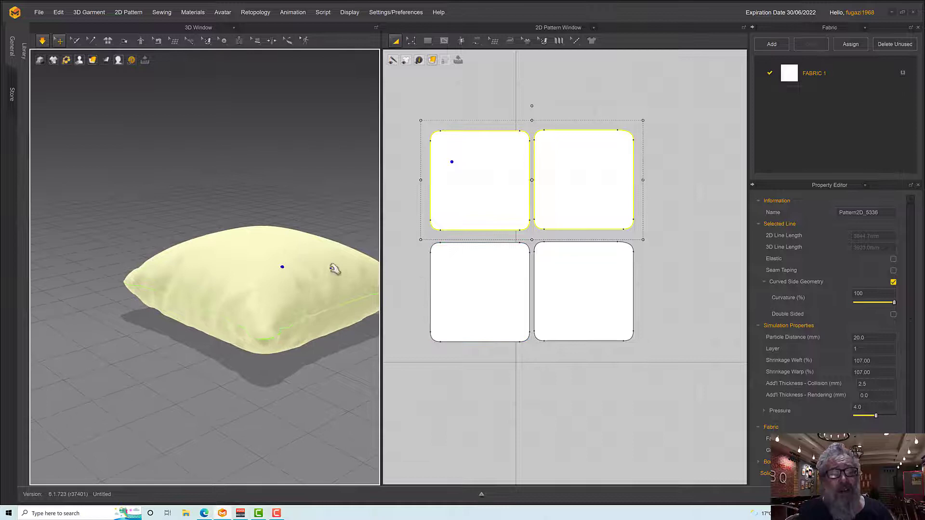
key(space)
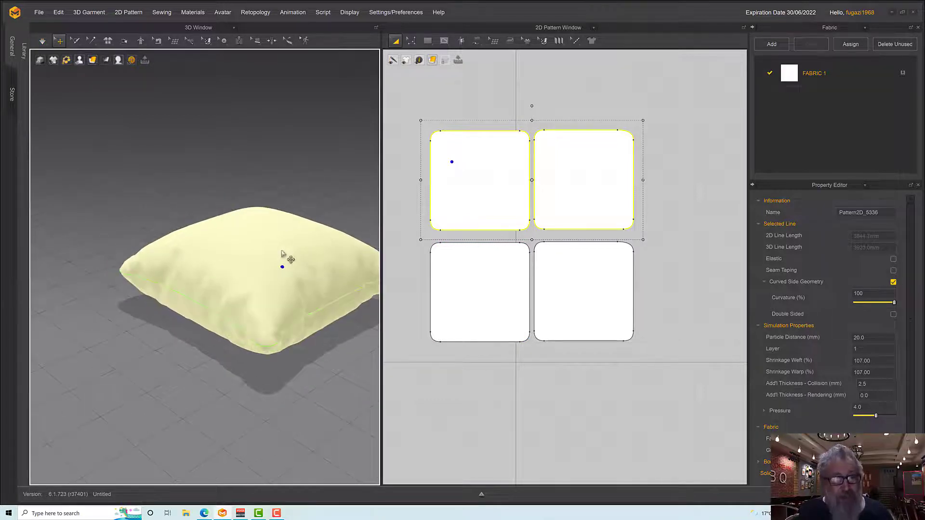
scroll(270, 250, down, 2)
scroll(276, 264, up, 4)
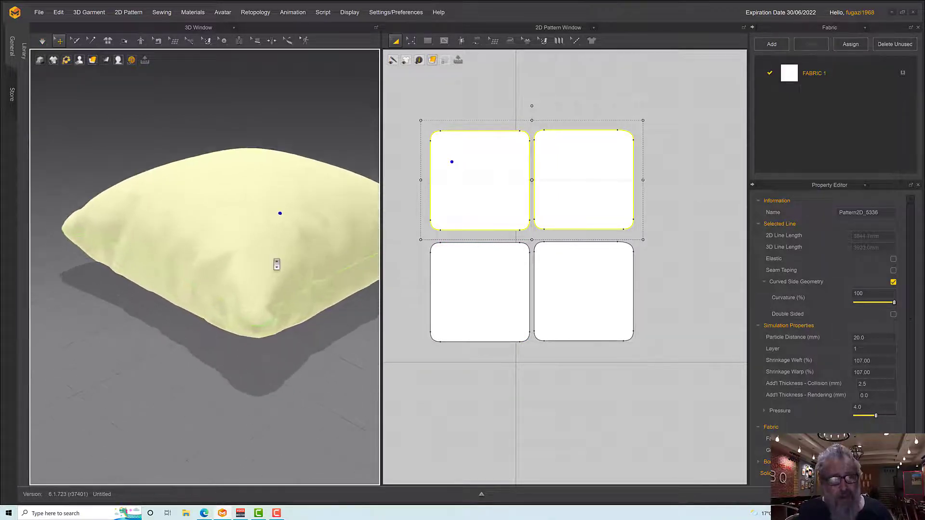
click(307, 81)
right_drag(307, 82, 331, 188)
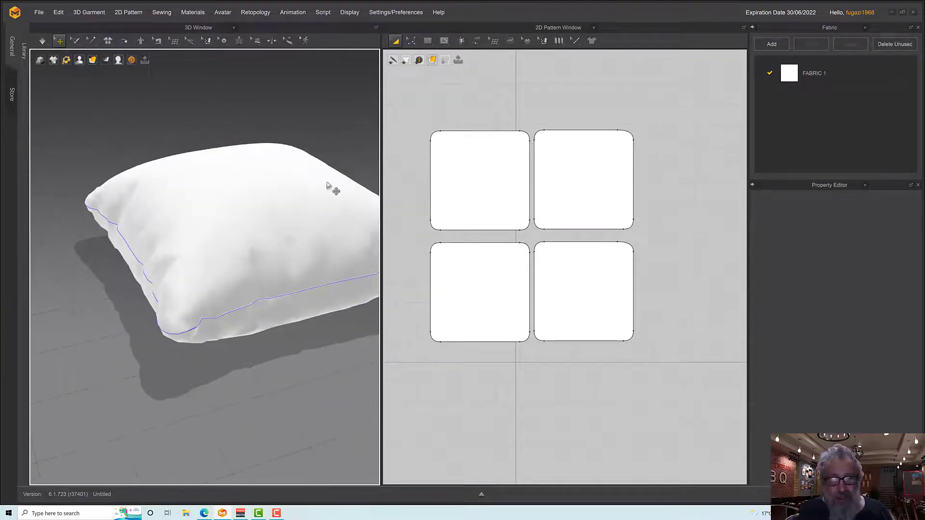
- Select both squares of the outer cover and set their particle distance to 10 mm
click(438, 190)
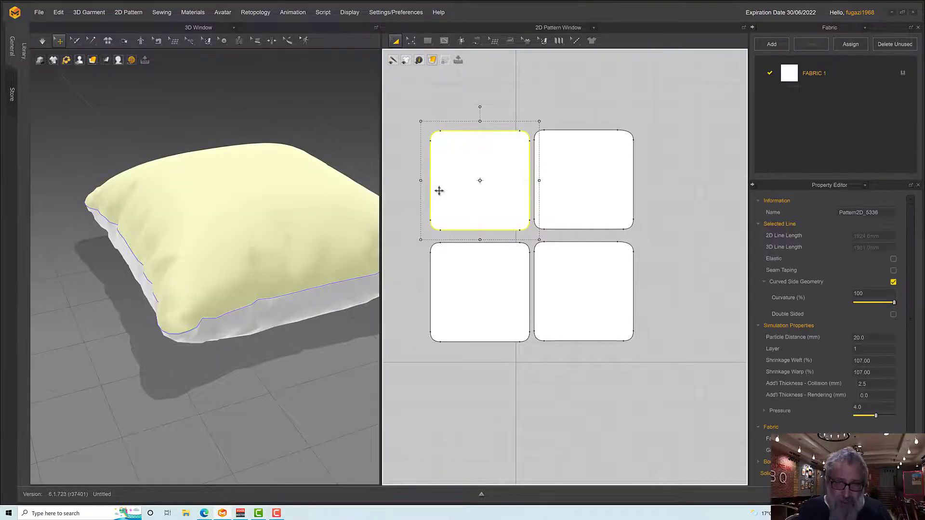
shift+click(558, 188)
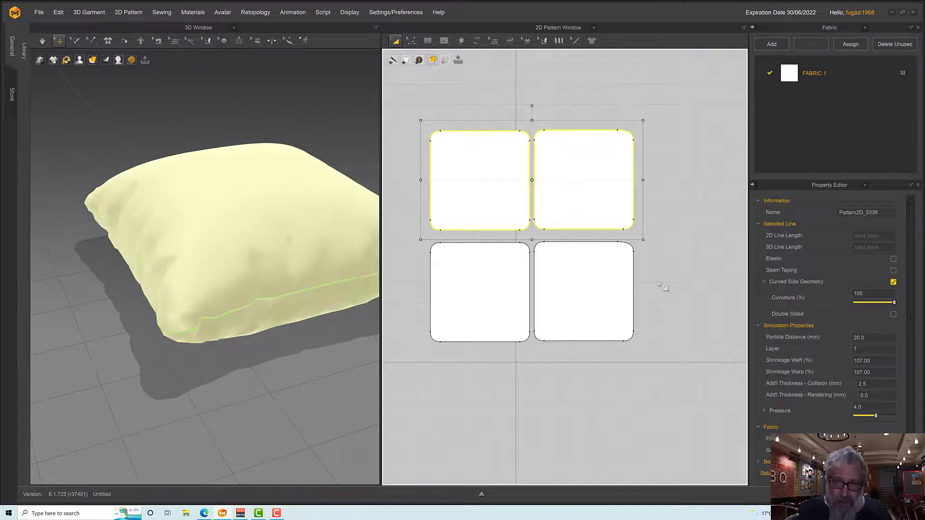
click(869, 338)
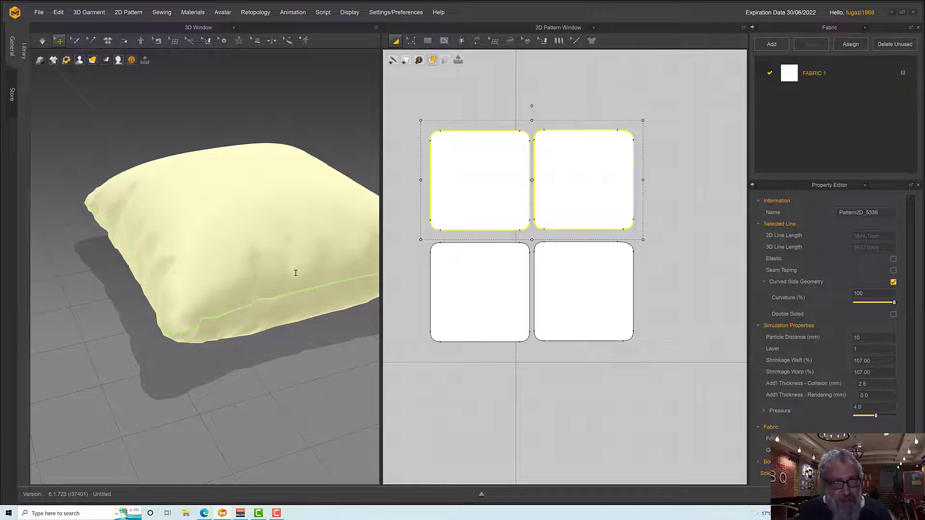
text(10)
key(Return)
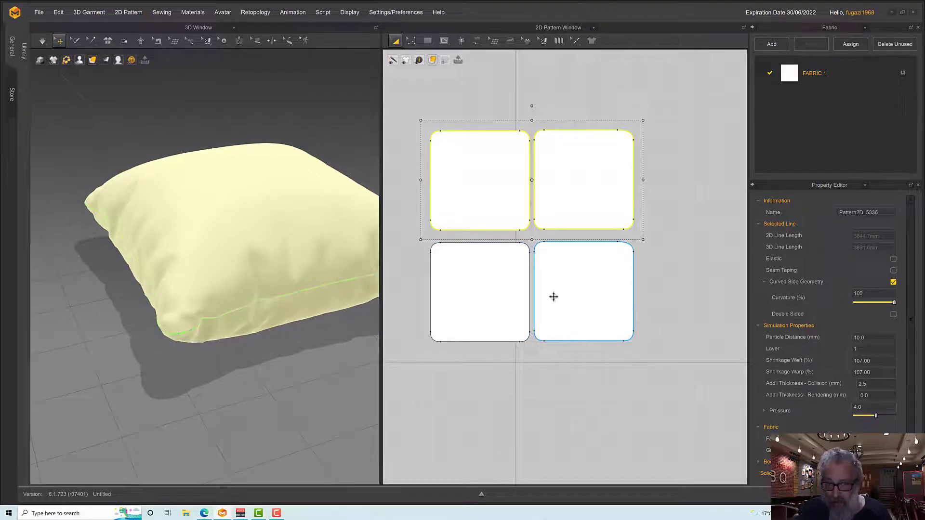
- Simulate the refined outer cover and inspect the finer wrinkles around its corners and seam
right_drag(216, 334, 259, 340)
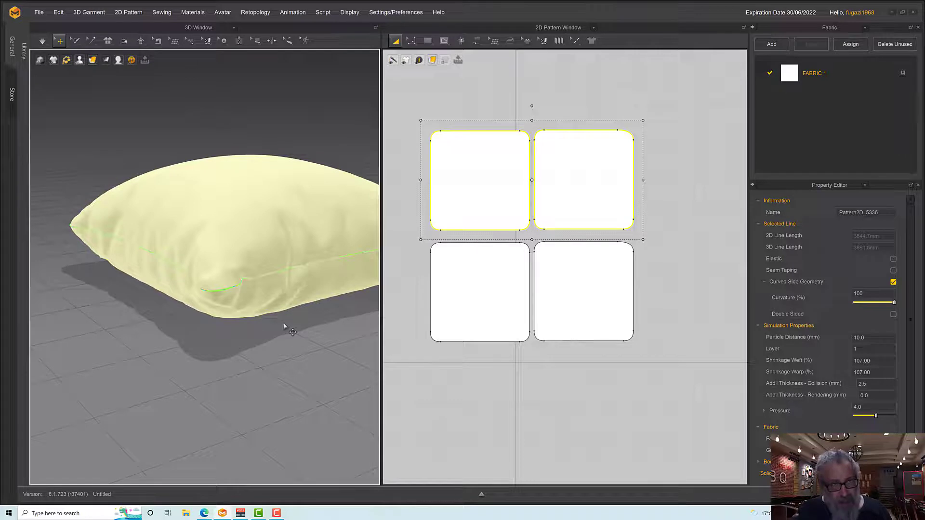
key(space)
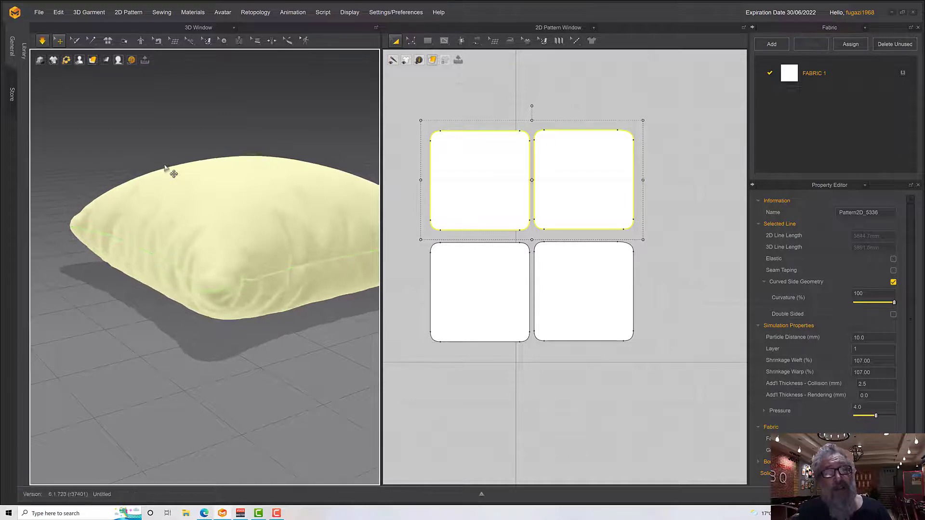
right_drag(171, 172, 195, 174)
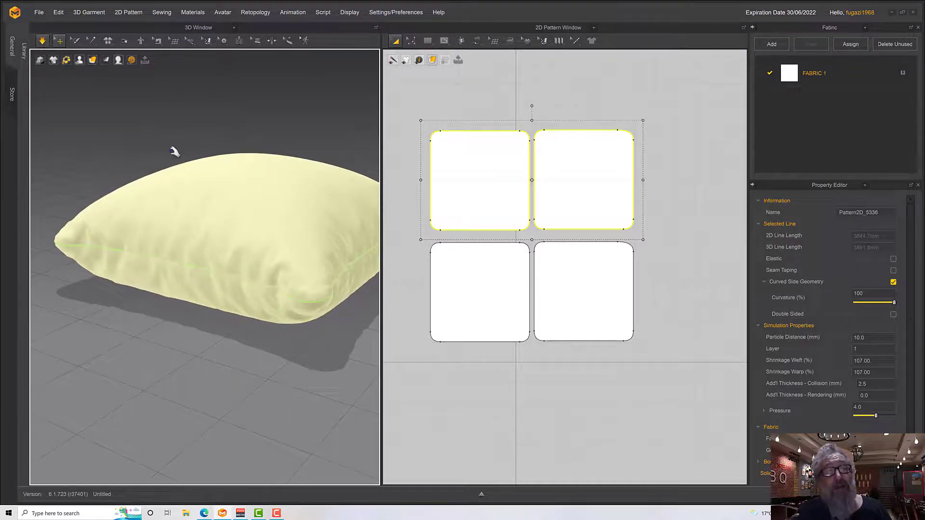
click(235, 136)
right_drag(235, 137, 188, 179)
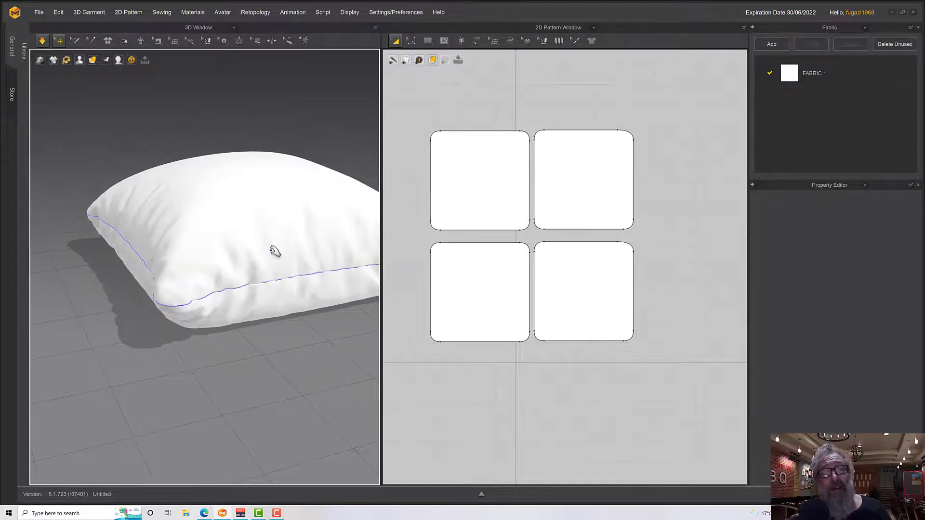
right_drag(271, 252, 238, 254)
- Set the pressure of both outer cover squares to 2 and check the simulated cushion's profile from the side
click(253, 215)
mouse_move(252, 216)
right_down()
mouse_move(248, 197)
mouse_move(268, 217)
right_up()
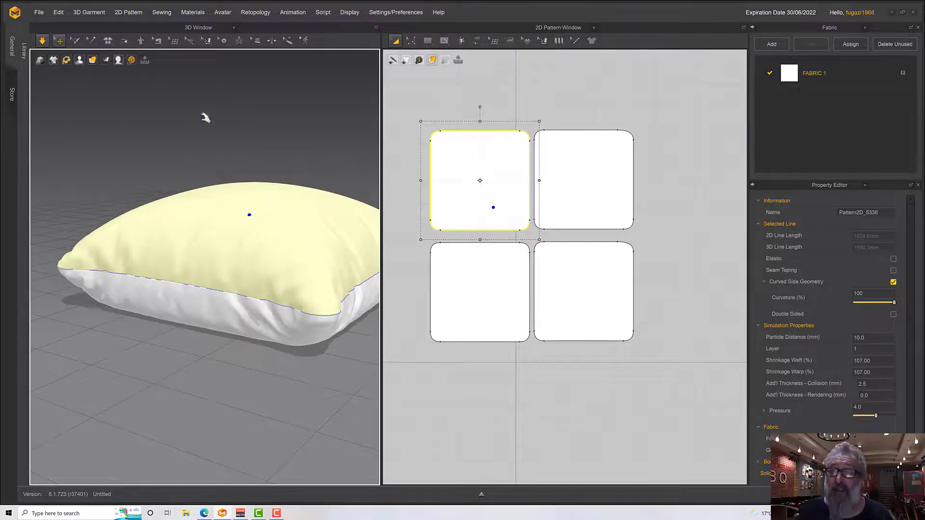
shift+click(550, 195)
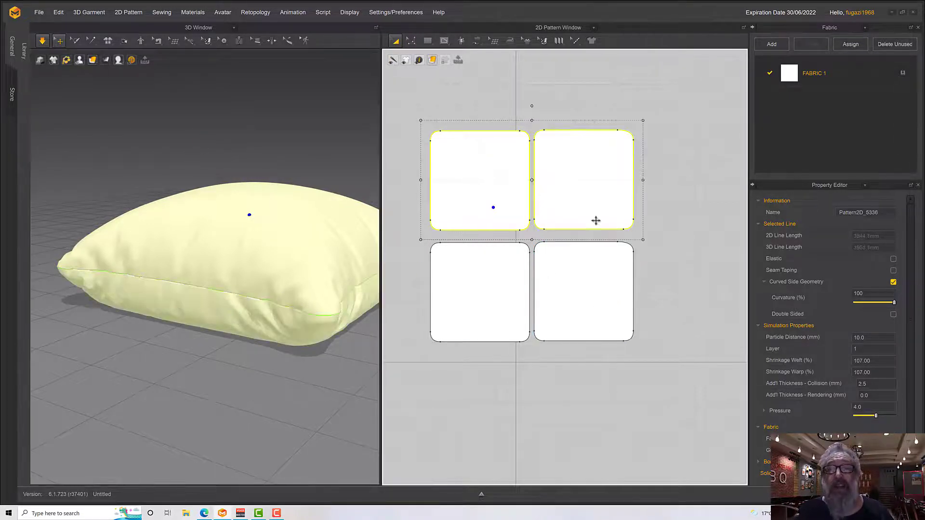
click(862, 407)
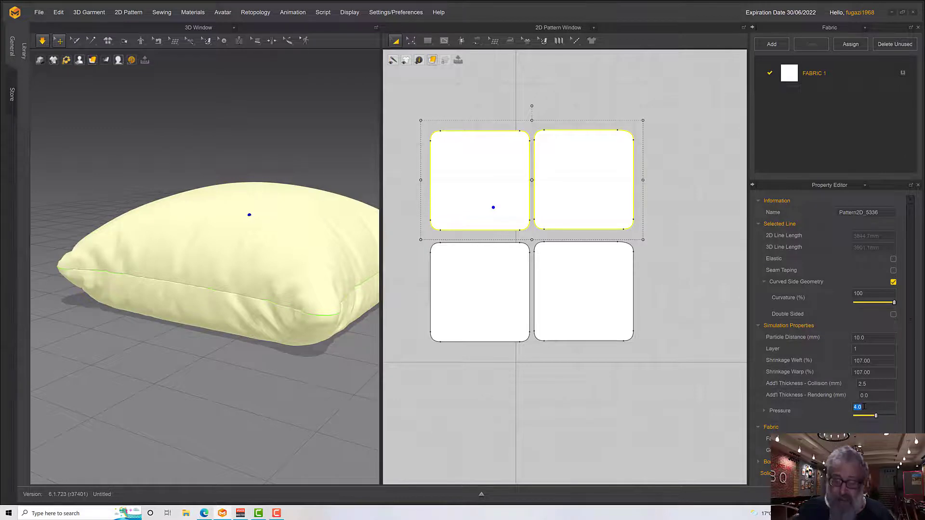
text(2)
key(Return)
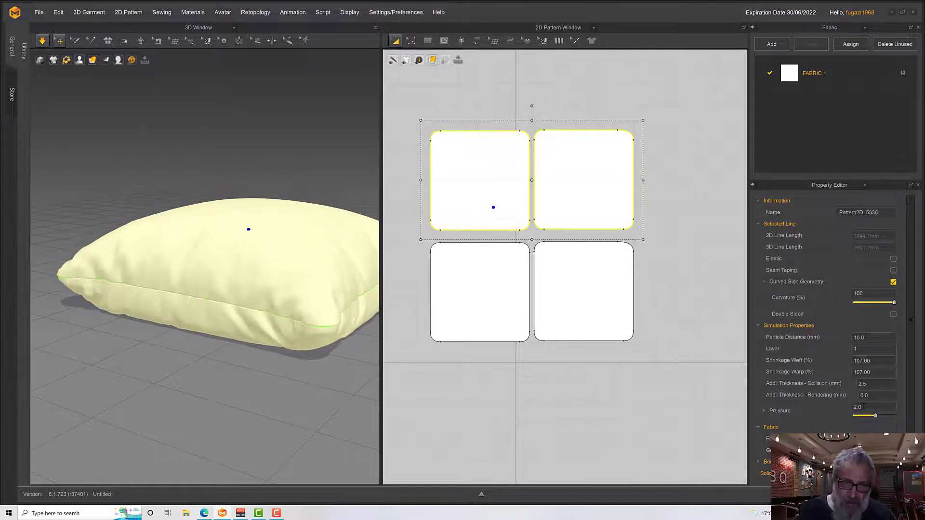
right_drag(356, 318, 351, 282)
key(space)
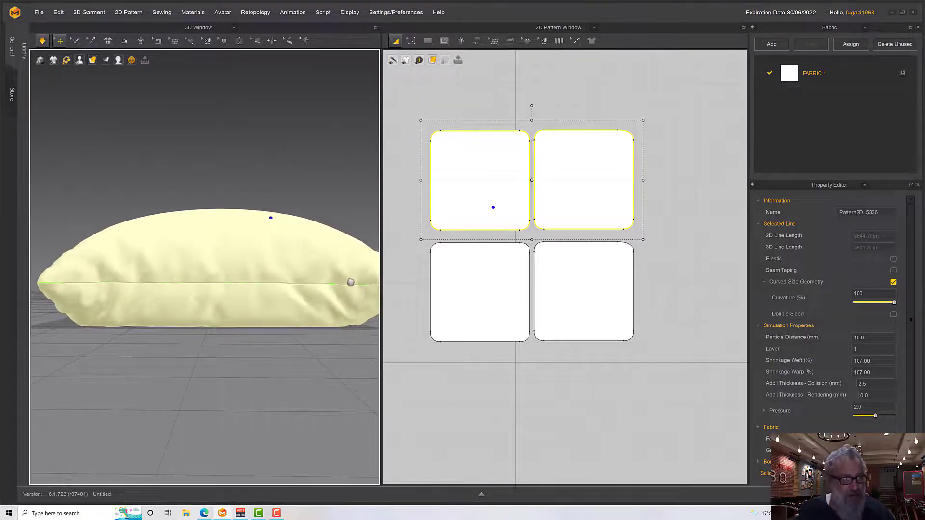
key(space)
mouse_move(303, 227)
right_down()
mouse_move(303, 249)
mouse_move(309, 227)
right_up()
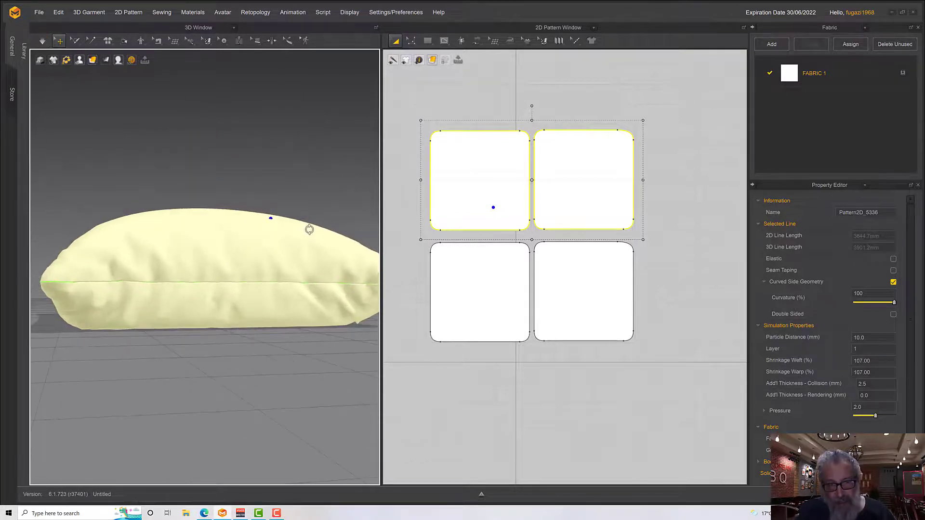
- Select the two inner cushion squares to check their simulation properties, and view the cushion from another angle
click(454, 272)
click(570, 280)
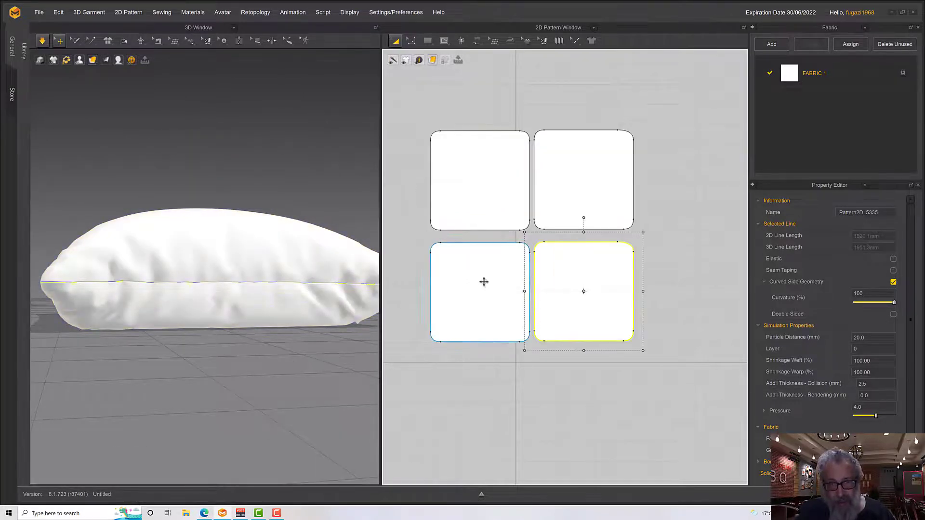
shift+click(483, 281)
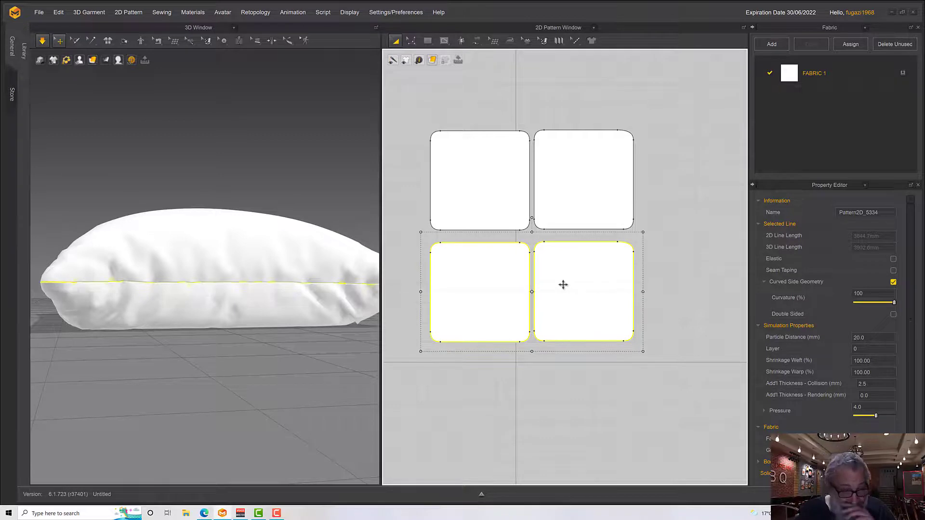
key(space)
right_drag(283, 298, 220, 288)
key(space)
- Select both outer cover squares, set their pressure to 0 and inspect the simulated cushion
click(214, 284)
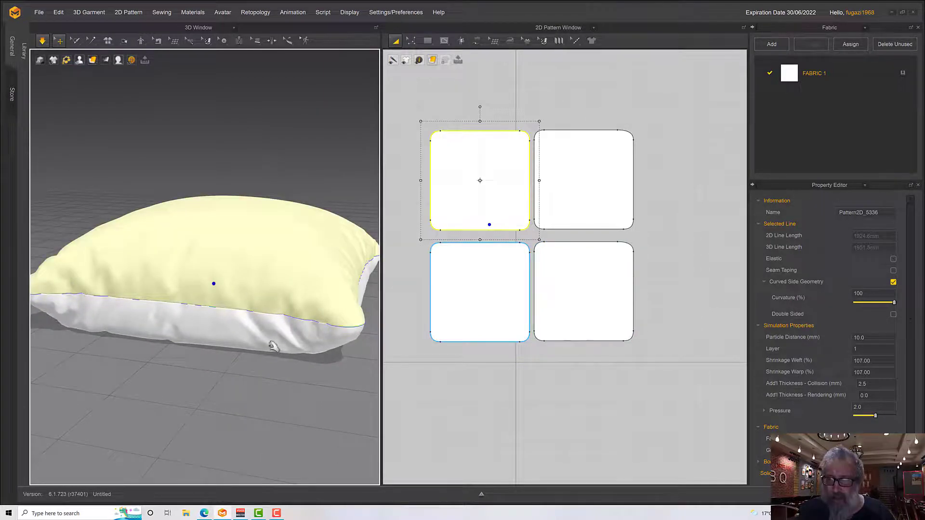
click(238, 340)
click(260, 285)
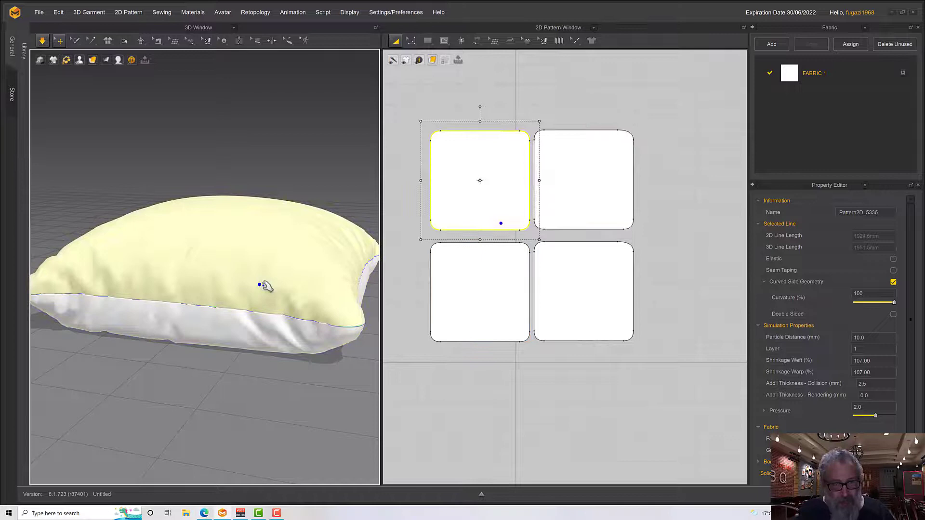
shift+click(301, 341)
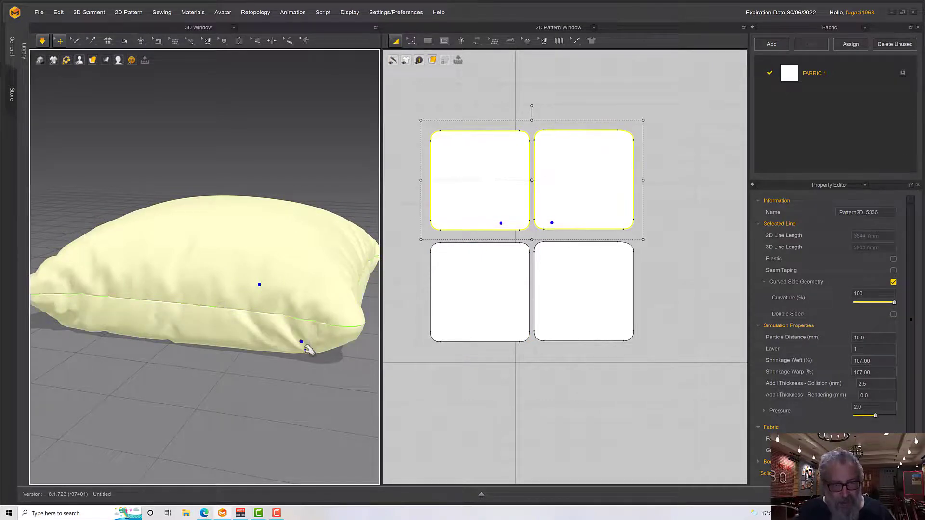
click(861, 407)
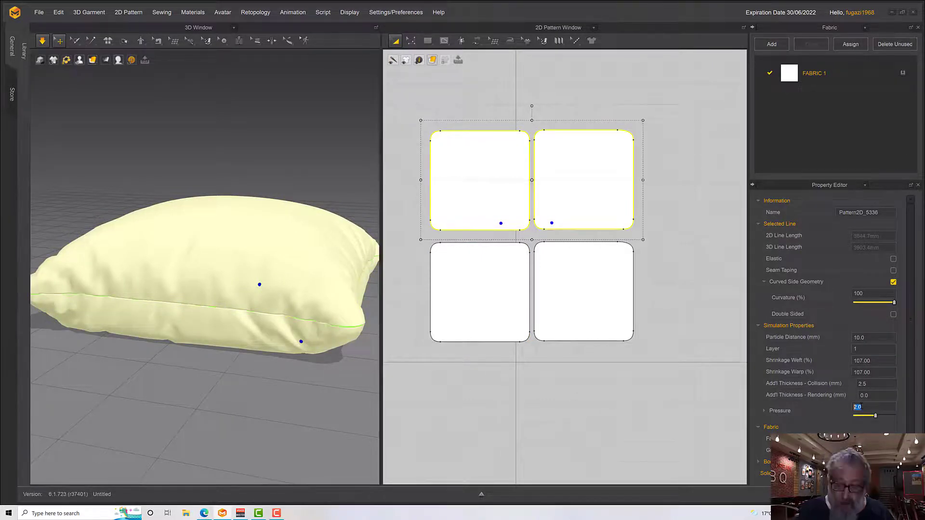
text(0)
key(Return)
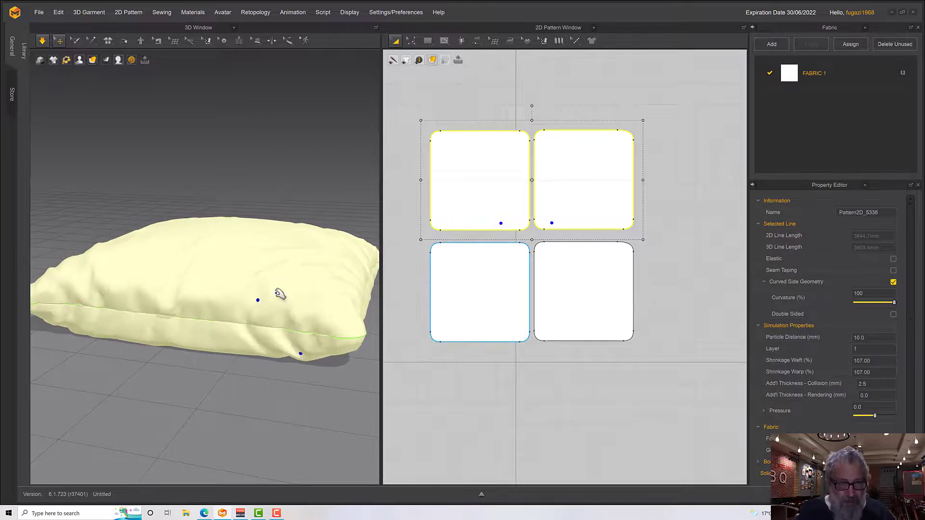
right_drag(278, 295, 233, 280)
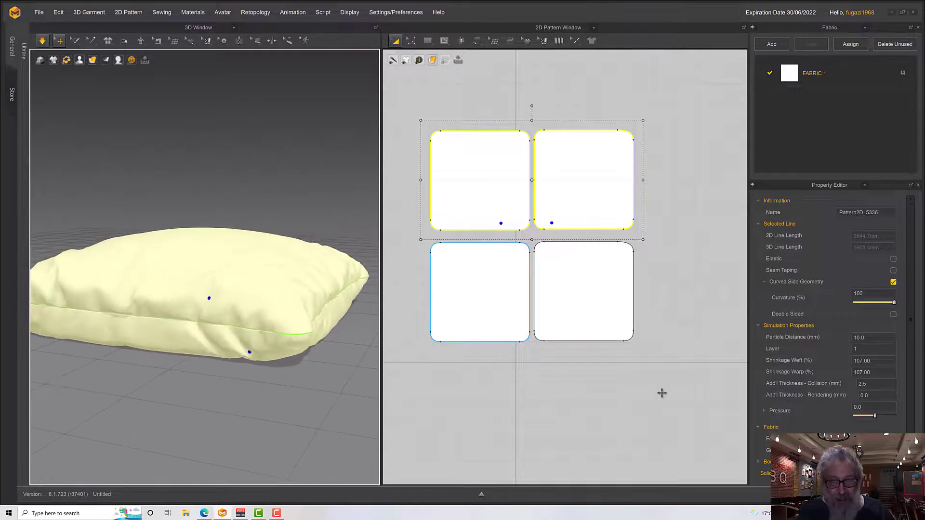
- Try pressures of 3 and 6 on the outer cover squares and inspect how the cushion inflates
double_click(871, 407)
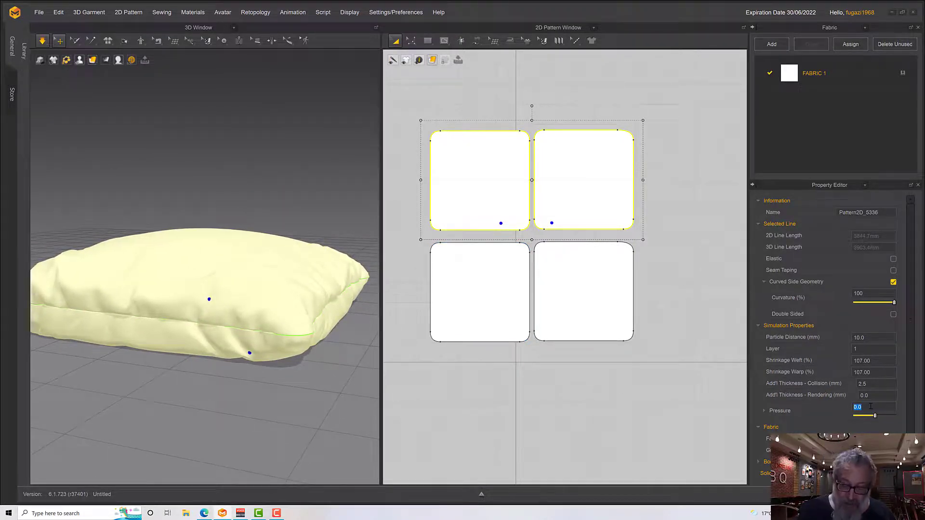
text(3)
key(Return)
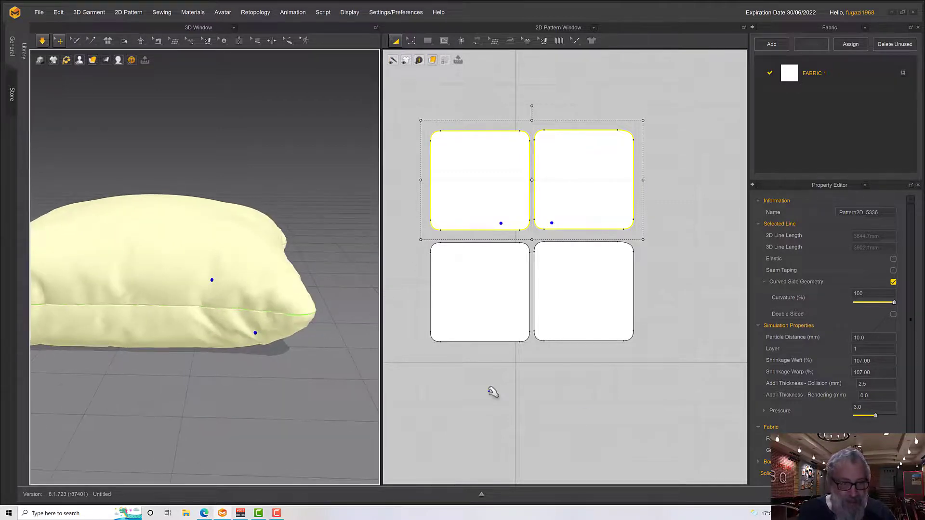
double_click(867, 407)
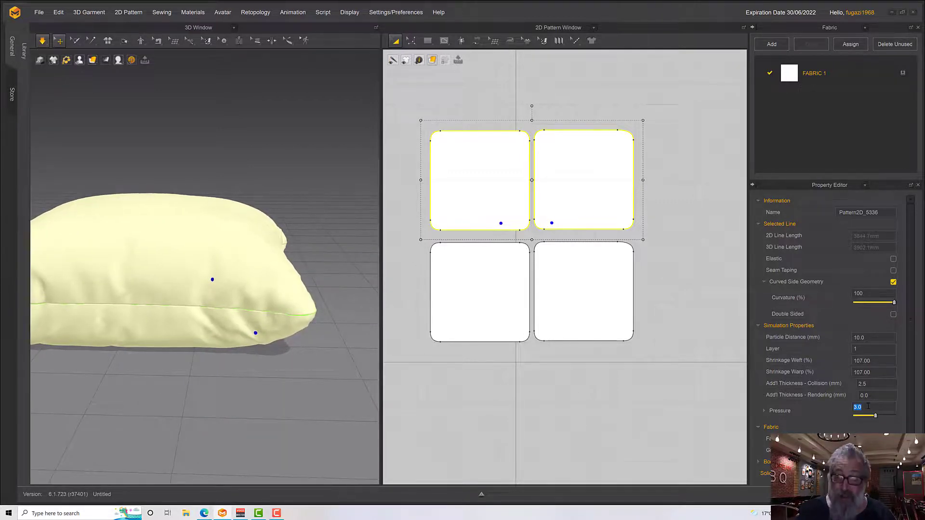
text(6)
key(Return)
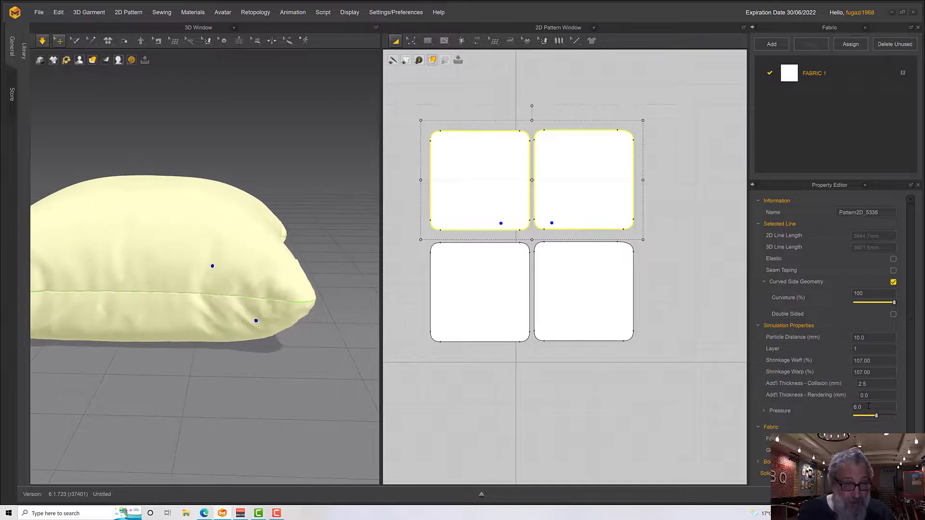
right_drag(327, 361, 419, 395)
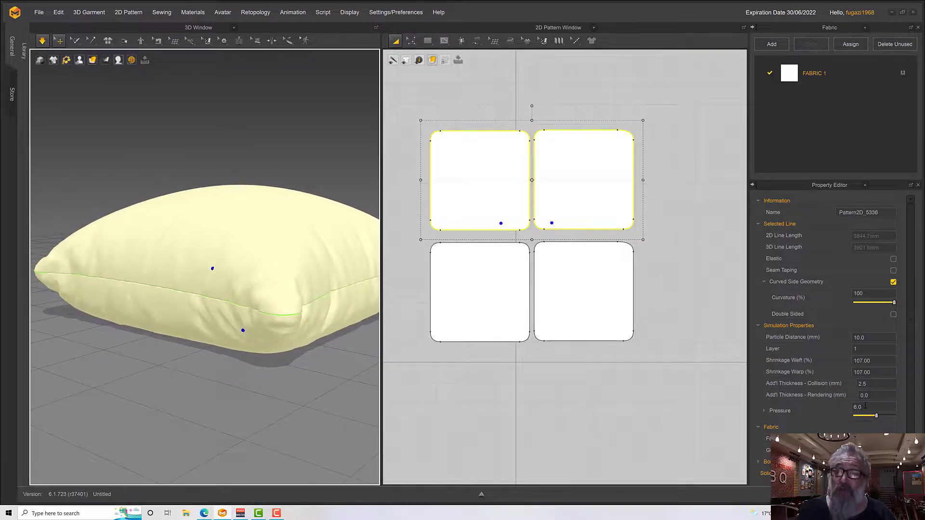
- Set the outer cover's pressure to 4, inspect the cushion's corner and seam, and keep the simulation running
double_click(865, 407)
text(4)
key(Return)
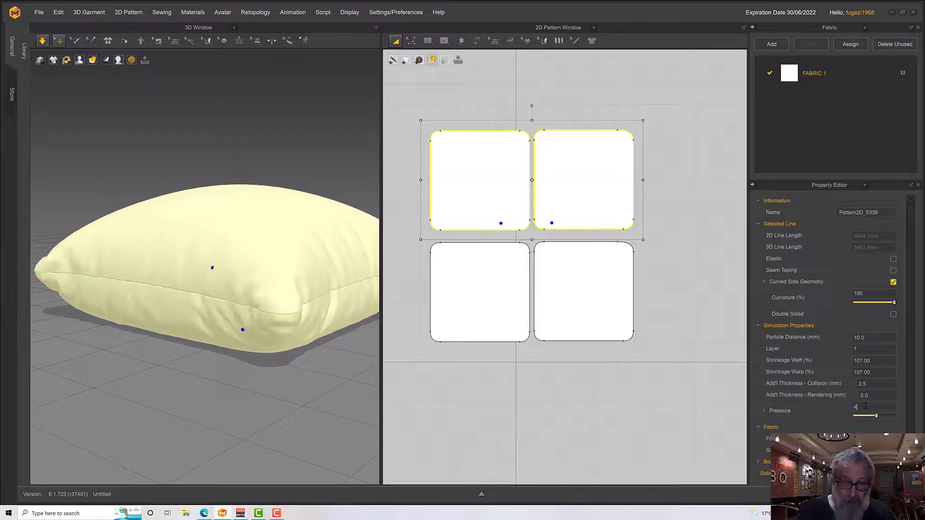
right_drag(337, 304, 262, 368)
click(299, 347)
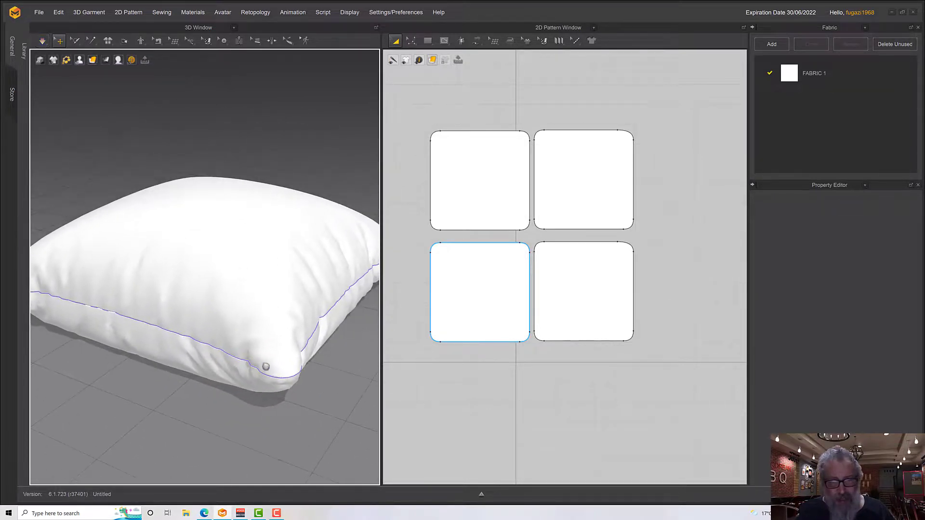
key(space)
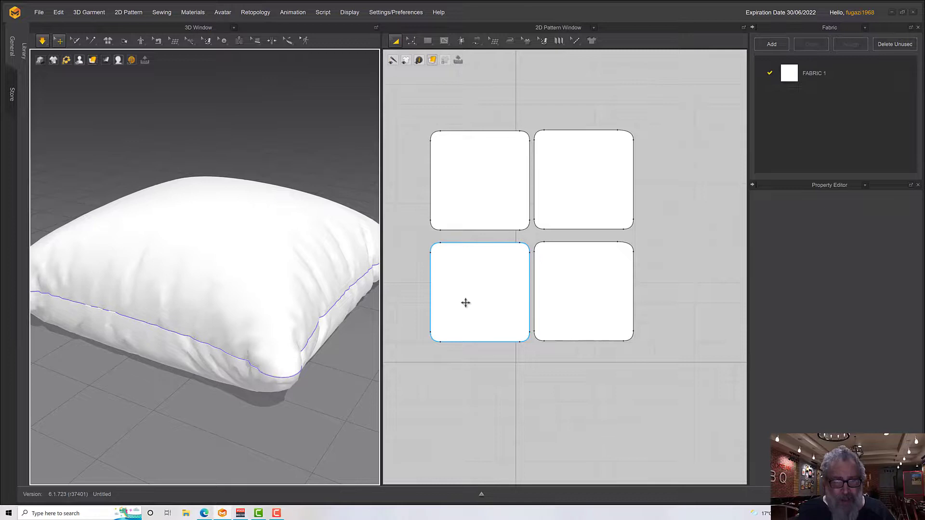
- Select the outer cover squares and each inner cushion square in turn to compare their properties
drag(405, 114, 664, 239)
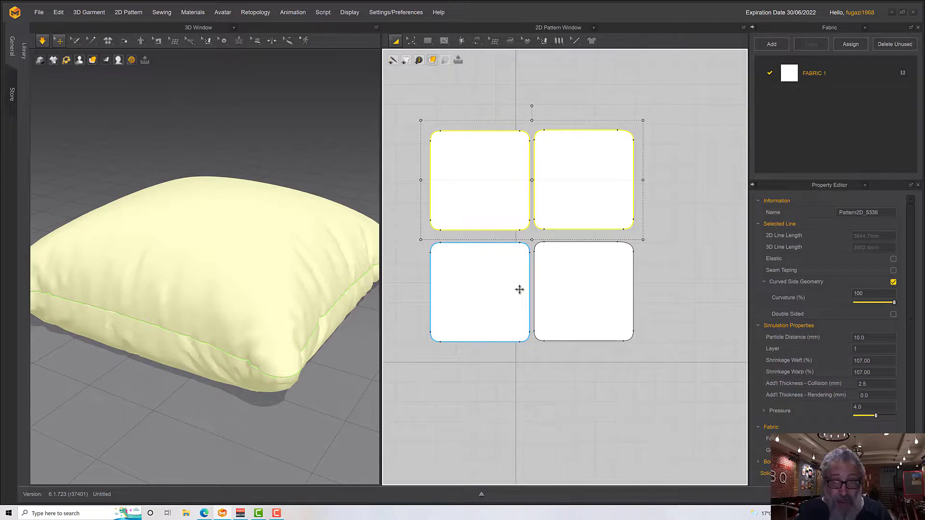
click(499, 270)
click(579, 277)
click(476, 285)
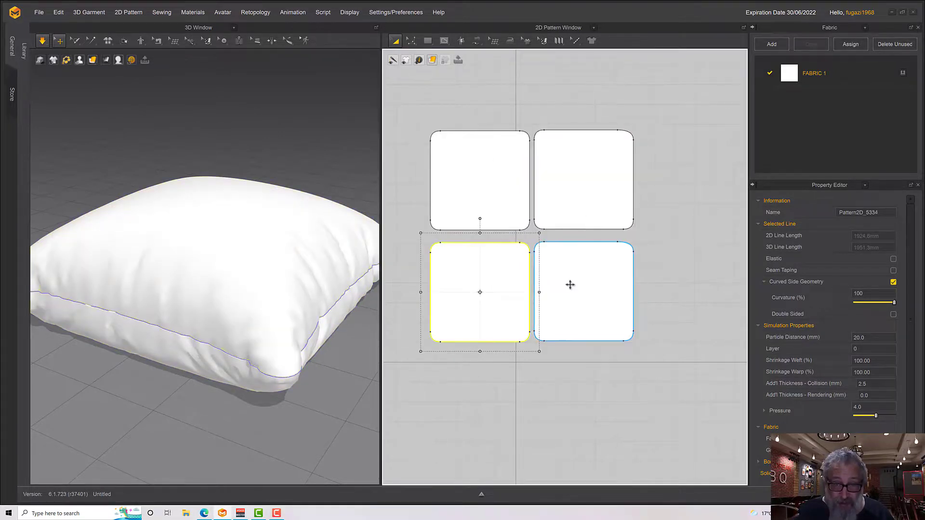
click(569, 284)
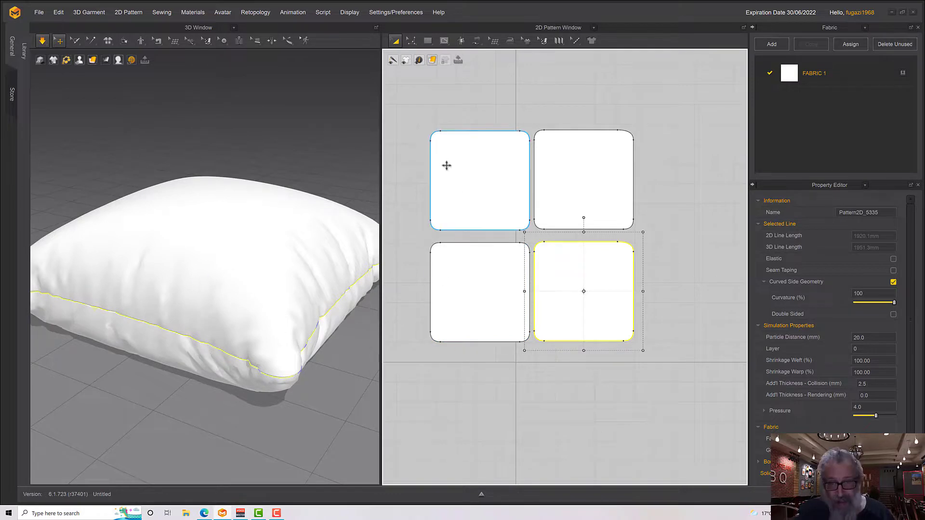
- Select both outer cover squares and look up the OBJ export option for selected patterns, without exporting
drag(403, 105, 661, 248)
click(39, 13)
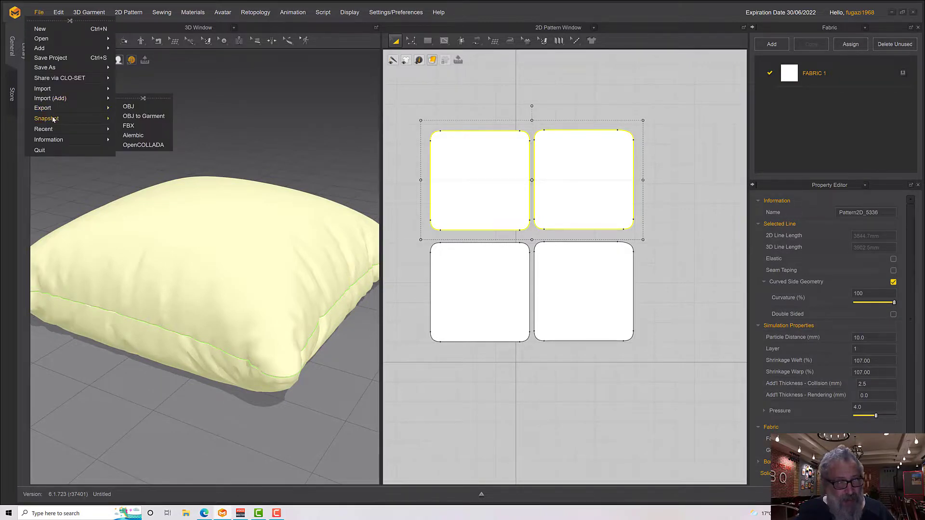
mouse_move(54, 113)
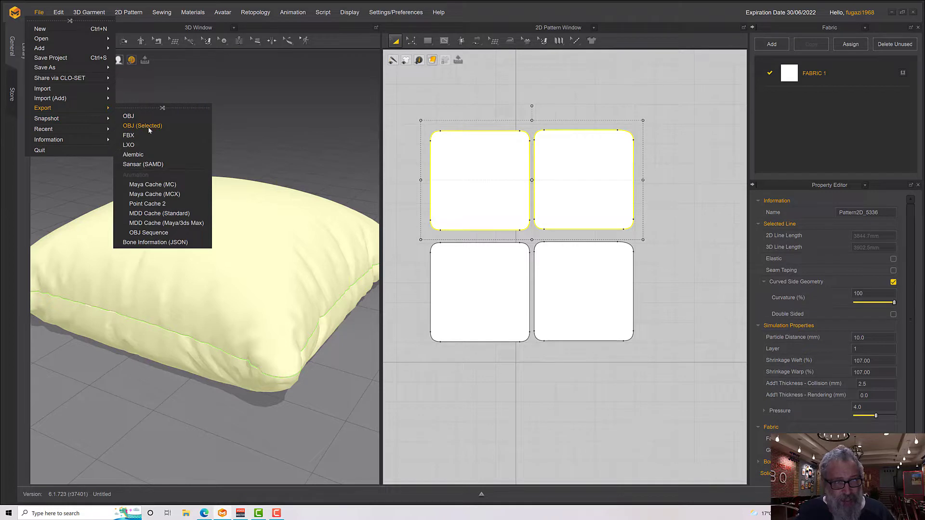
click(438, 81)
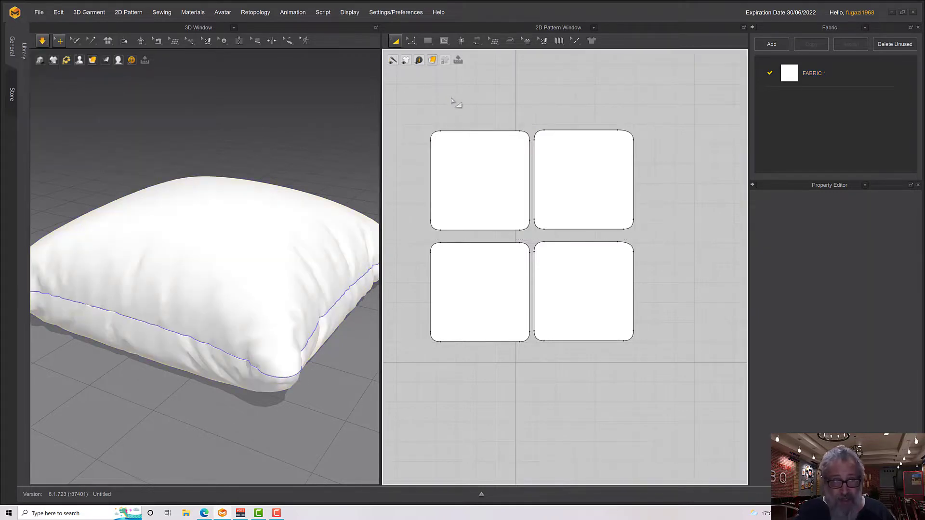